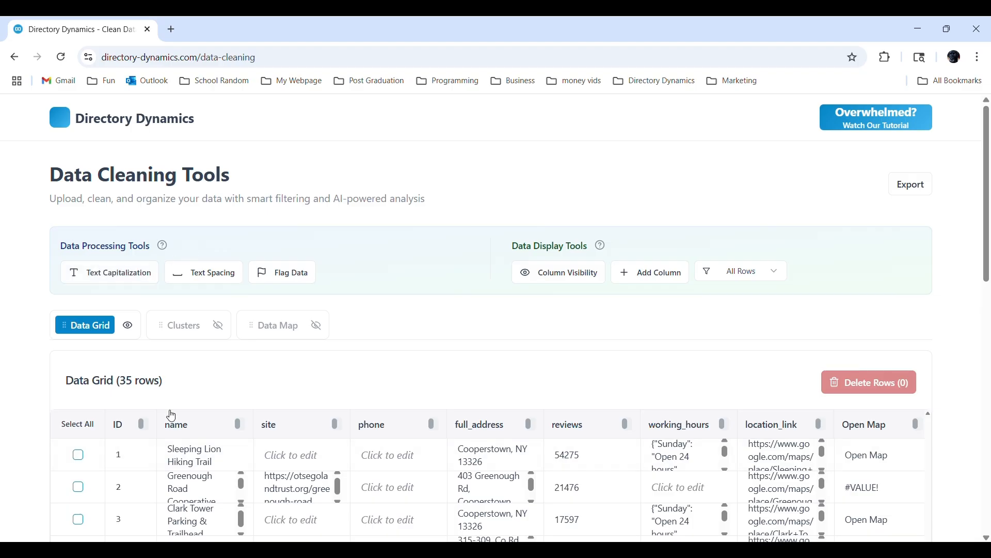
Convert the text in the name column to lower case with Text Capitalization.
scroll(176, 393, down, 2)
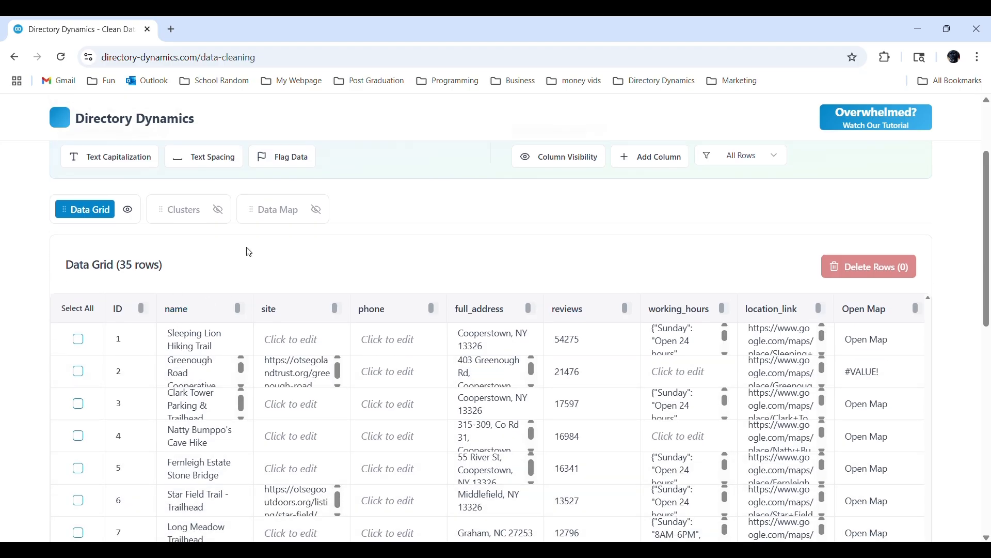
scroll(249, 252, up, 2)
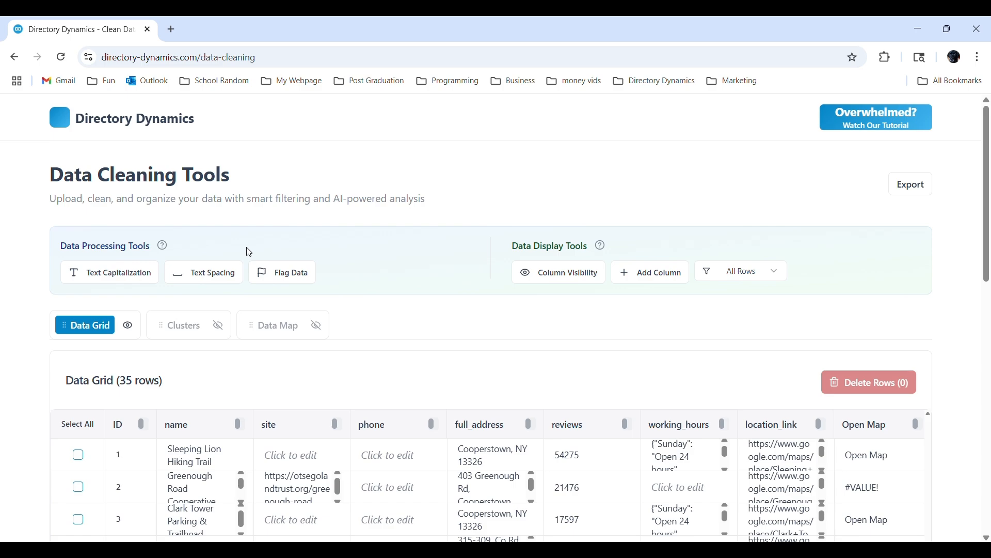
click(124, 272)
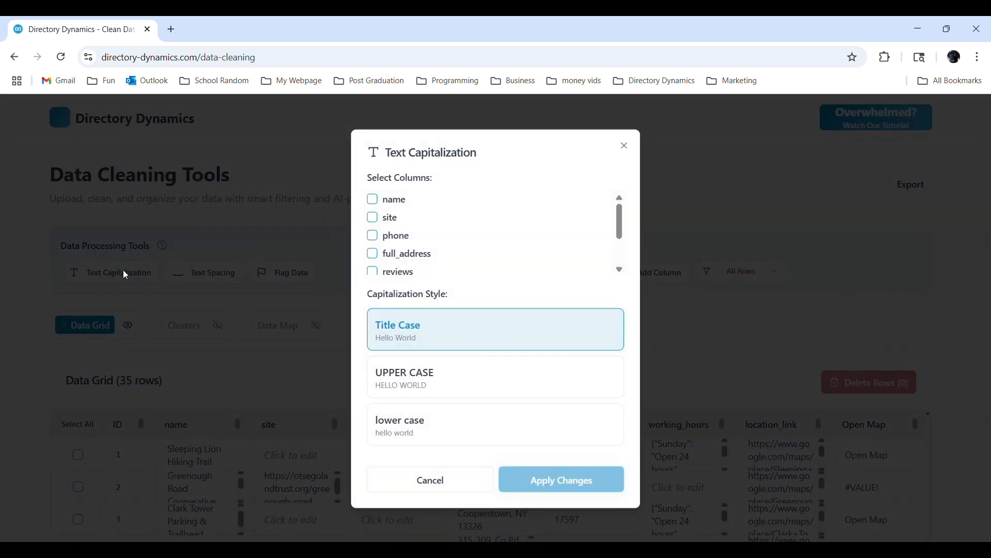
click(374, 202)
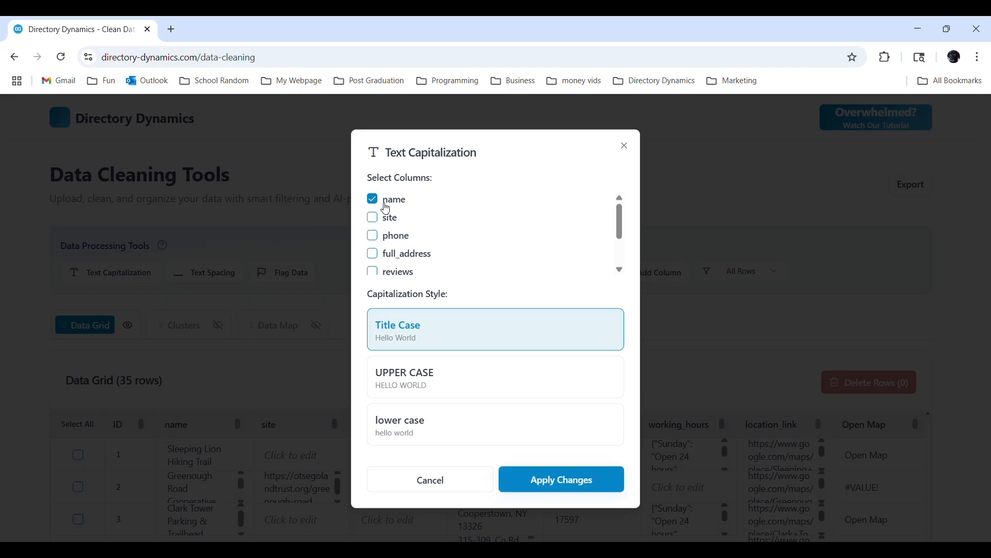
click(423, 419)
click(562, 480)
scroll(336, 407, down, 3)
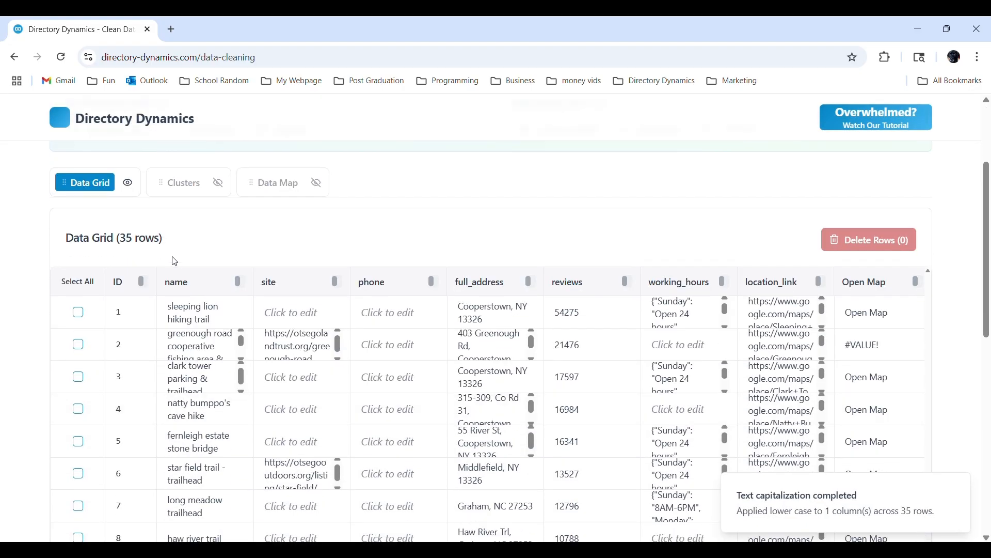
Apply Title Case capitalization to the name column.
scroll(146, 252, up, 3)
click(131, 265)
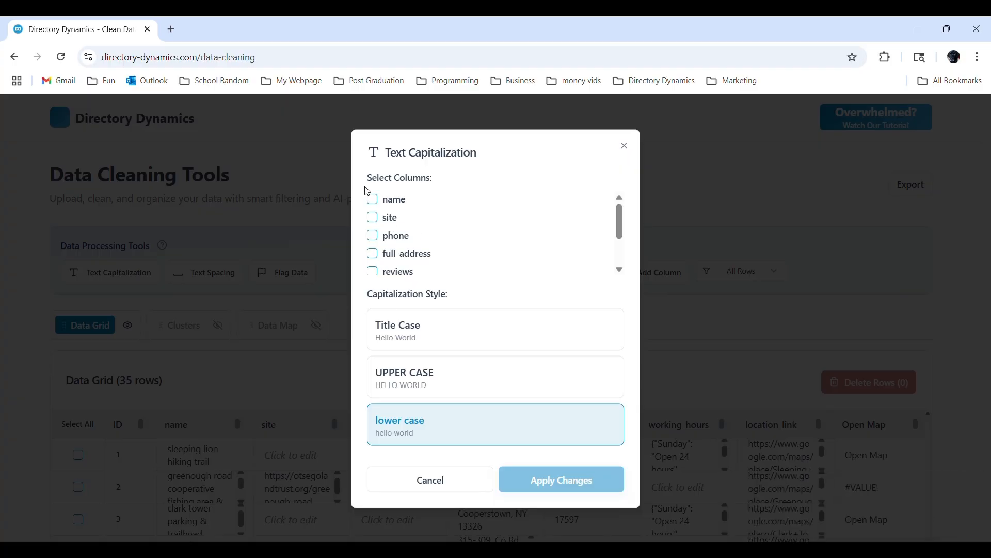
click(373, 200)
click(473, 329)
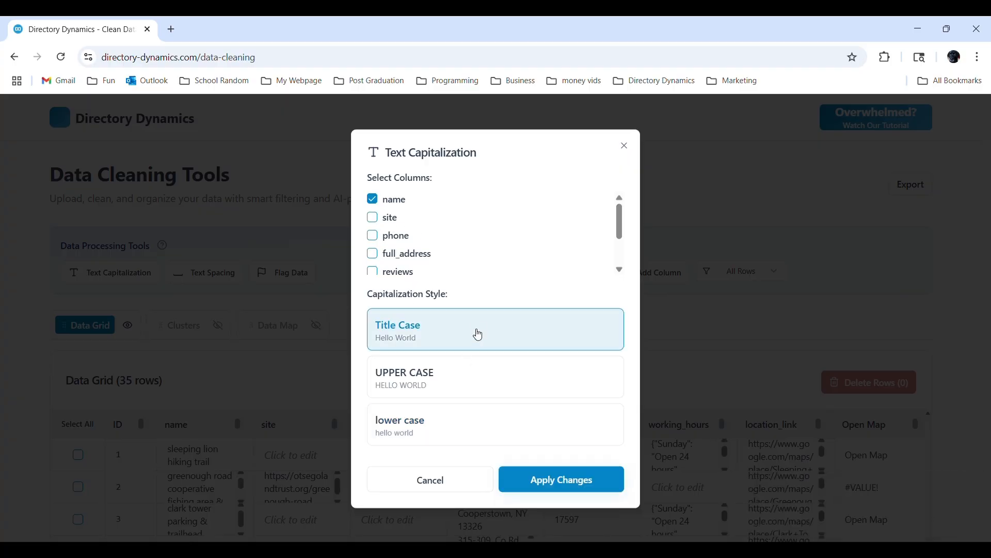
click(549, 487)
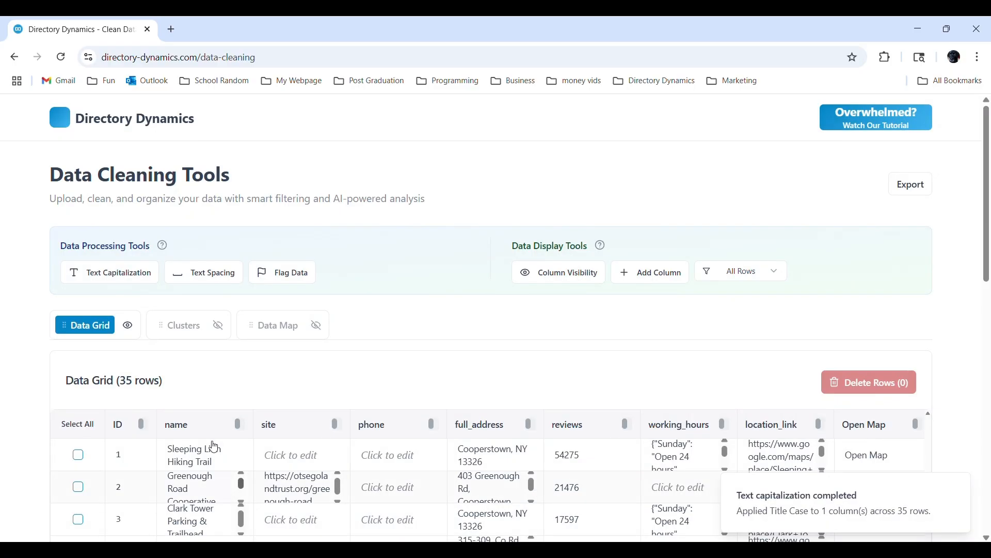
Add an extra space before "Hiking" and a trailing space to the name in row 1.
scroll(229, 406, down, 1)
scroll(228, 406, down, 1)
double_click(203, 332)
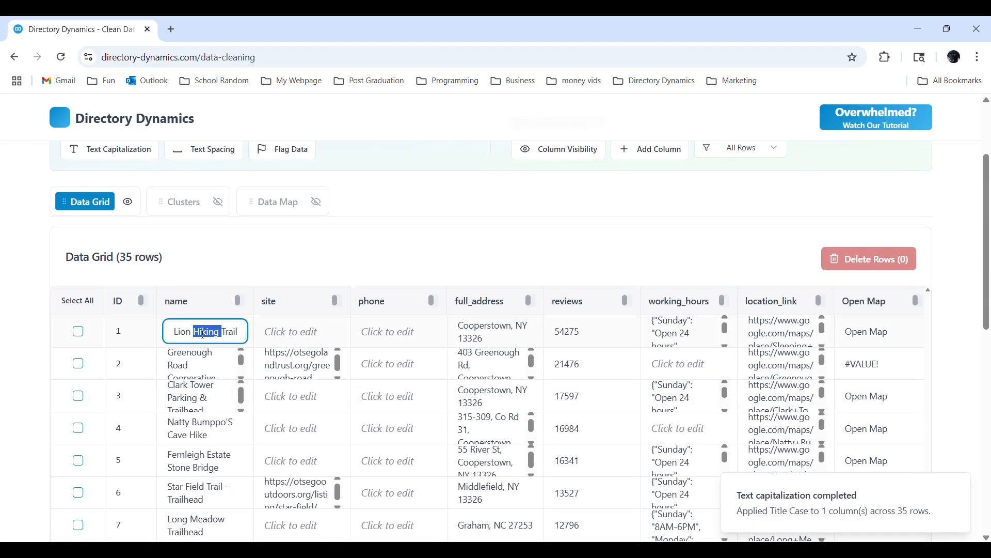
click(192, 331)
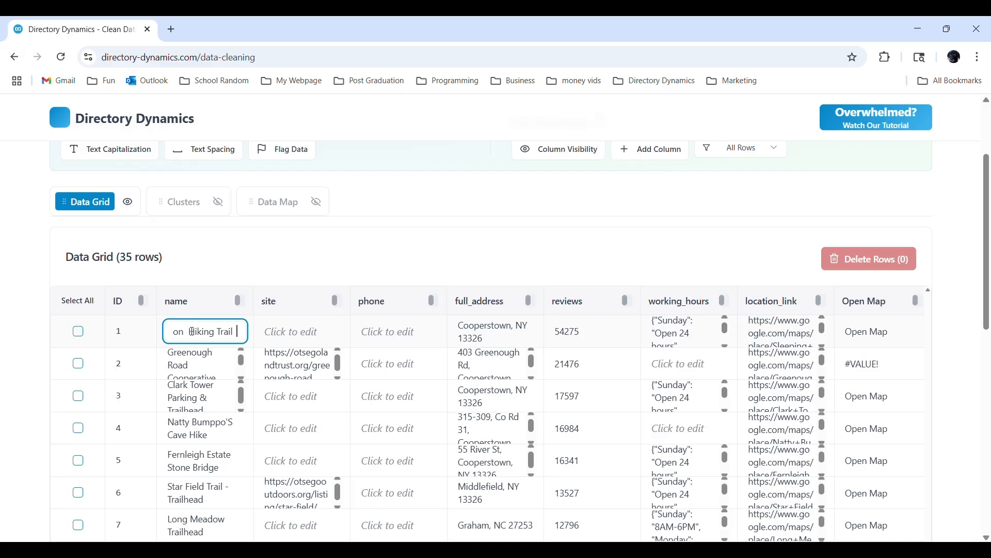
Add leading and trailing spaces to the name in row 2 and leave the cell.
click(202, 361)
click(202, 362)
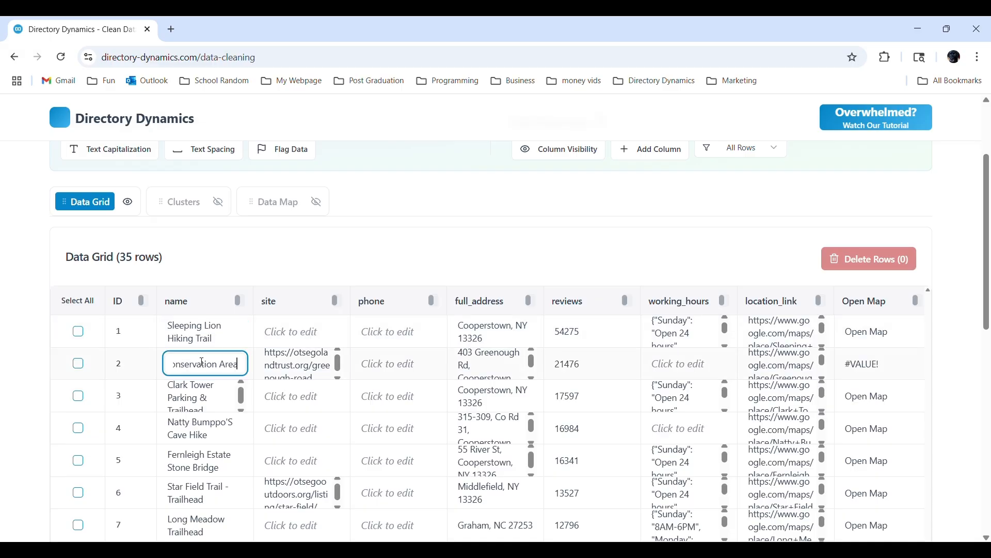
key(ctrl+a)
key(Home)
key(End)
key(Home)
key(End)
click(376, 184)
Remove extra, leading and trailing spaces from the name column with Text Spacing, and check the name in row 2.
scroll(362, 196, up, 3)
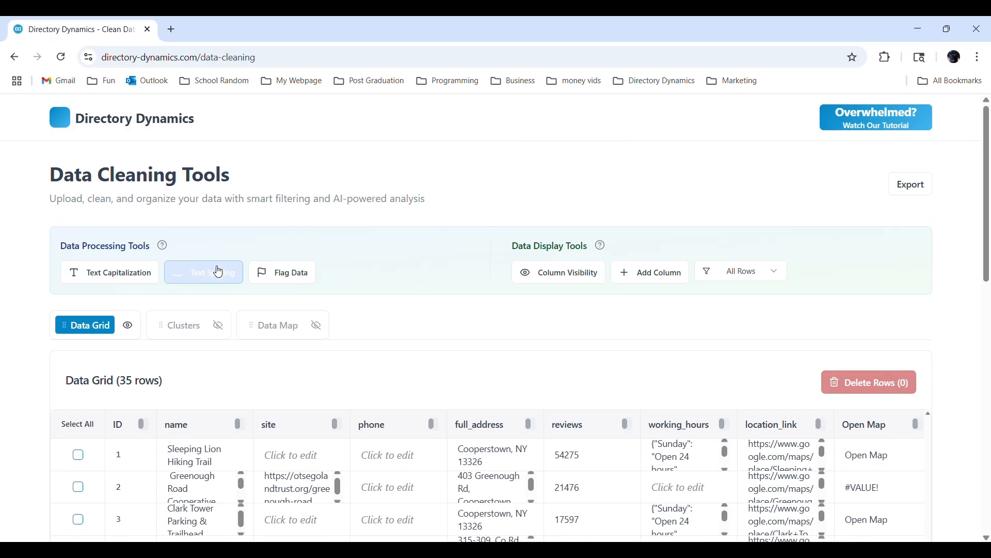
click(217, 270)
click(373, 199)
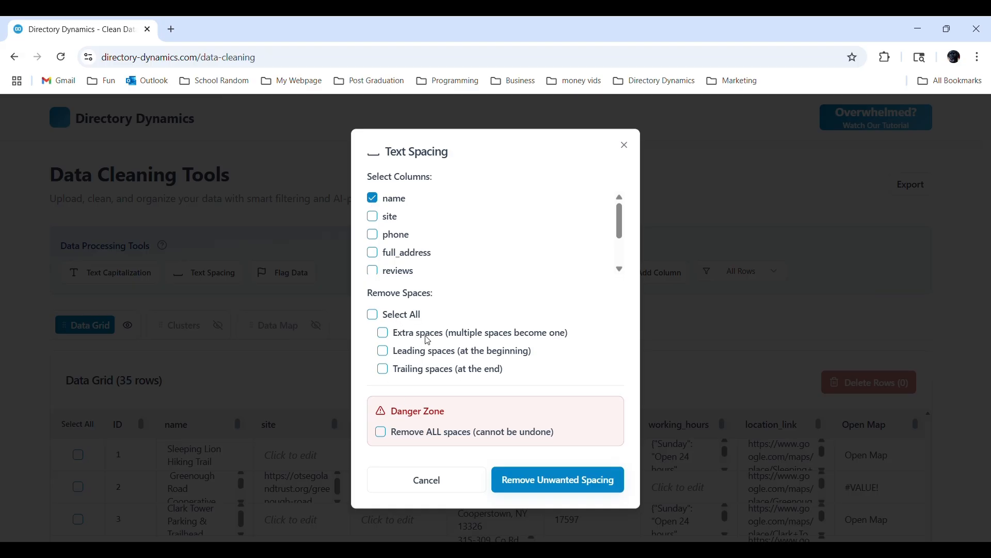
click(373, 315)
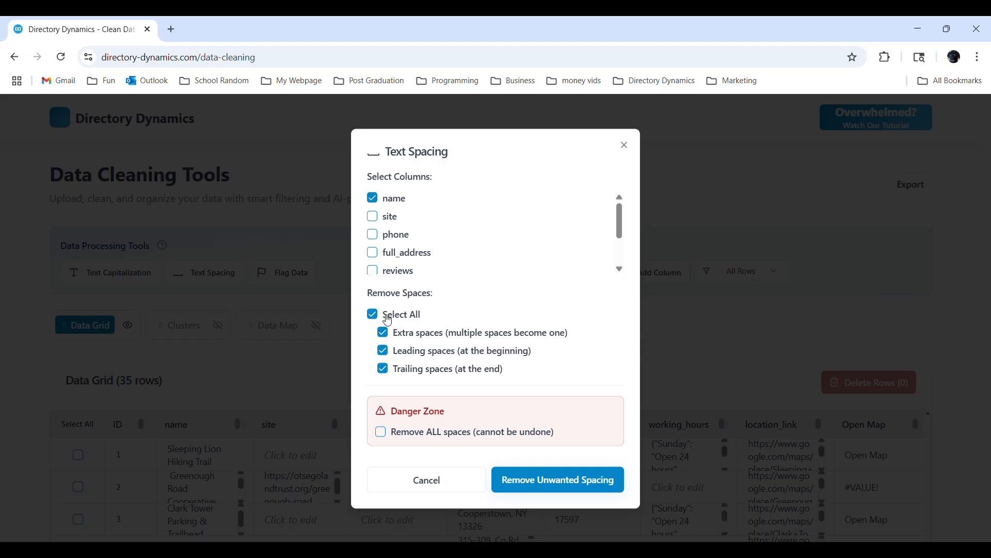
click(550, 487)
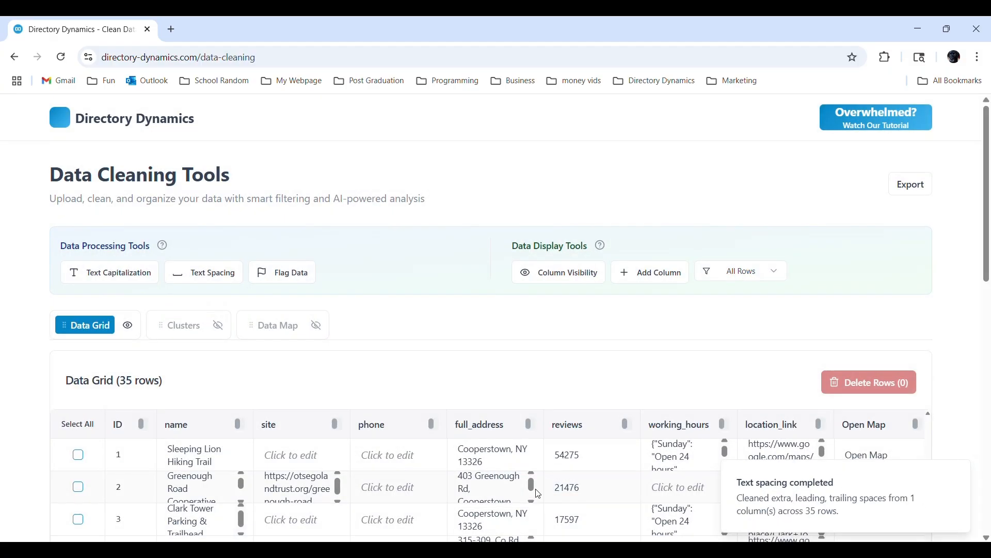
scroll(207, 409, down, 2)
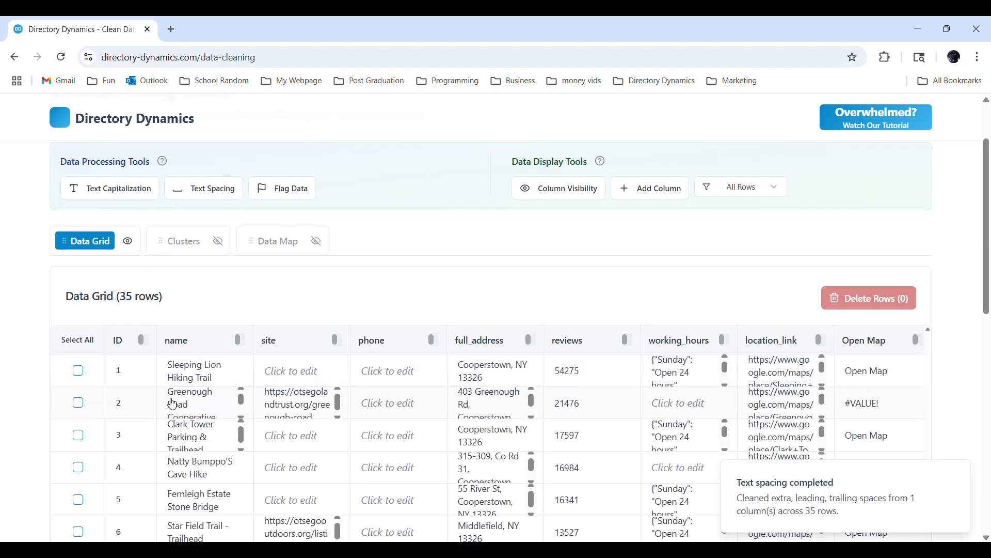
scroll(244, 401, down, 1)
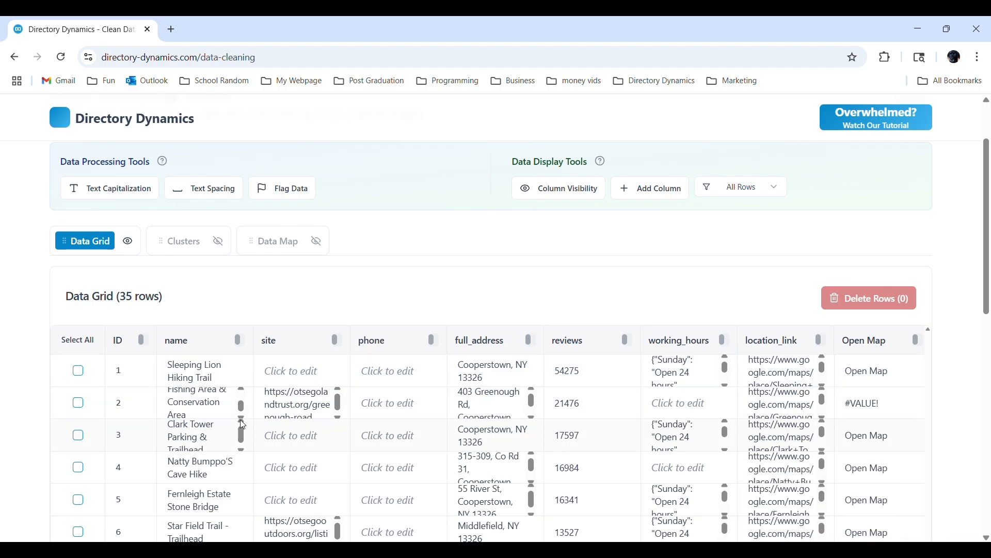
click(219, 406)
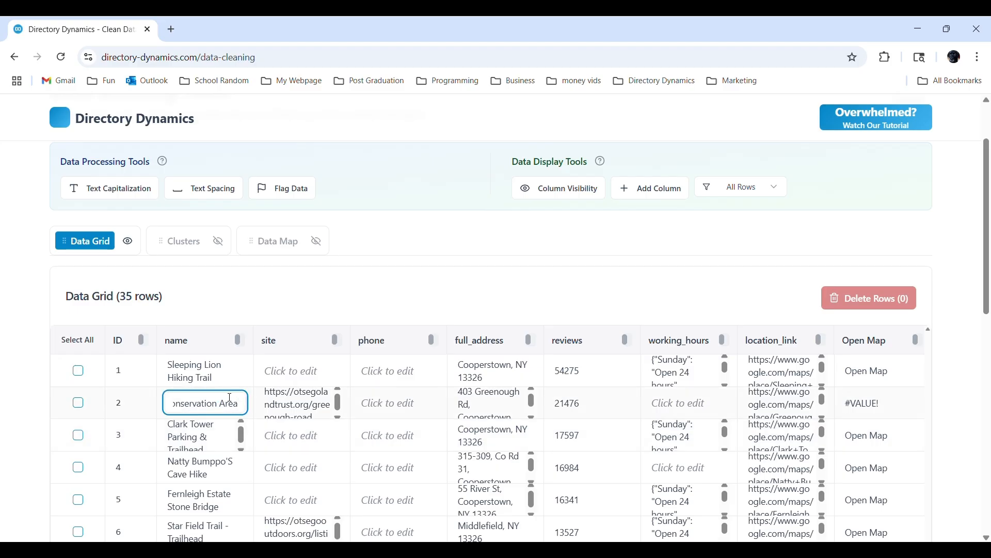
click(409, 218)
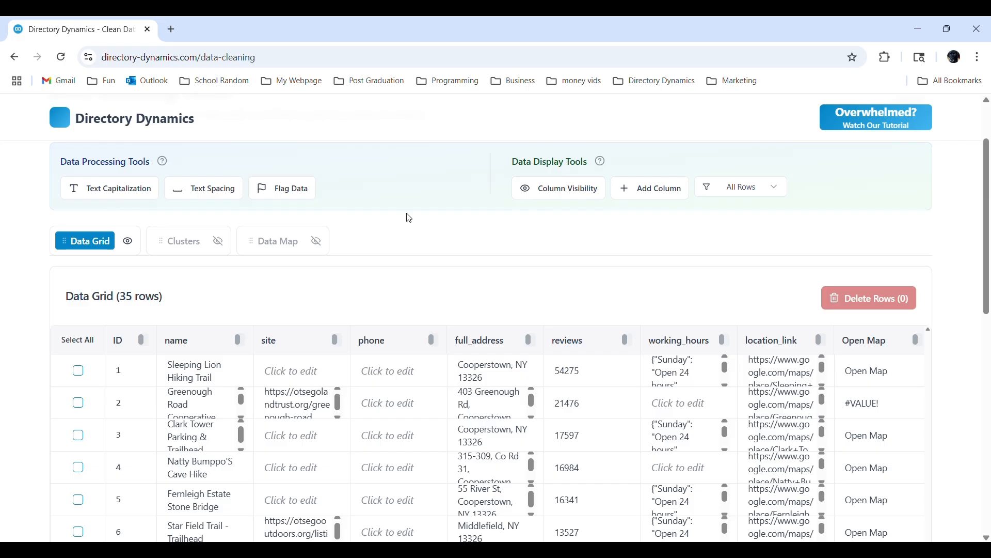
click(296, 187)
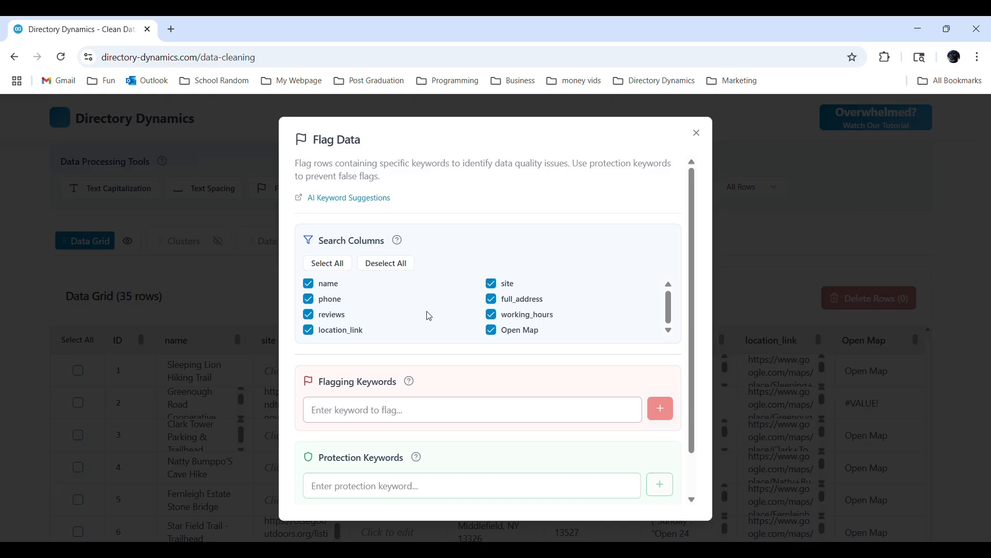
click(697, 133)
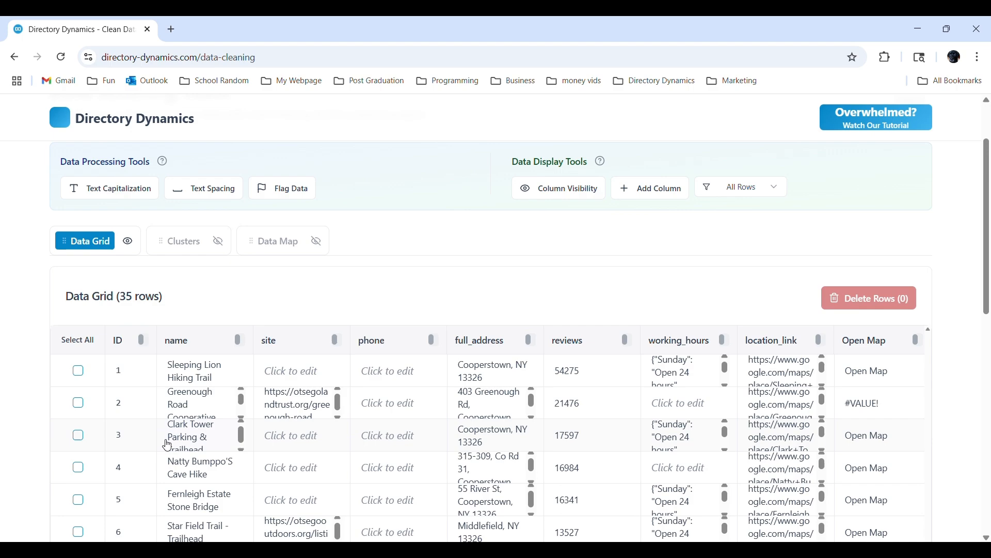
scroll(167, 447, down, 1)
scroll(167, 445, down, 5)
scroll(167, 444, up, 6)
Add the flagging keywords "streets", "roads" and "ponds" in Flag Data.
click(283, 192)
click(375, 410)
text(streets)
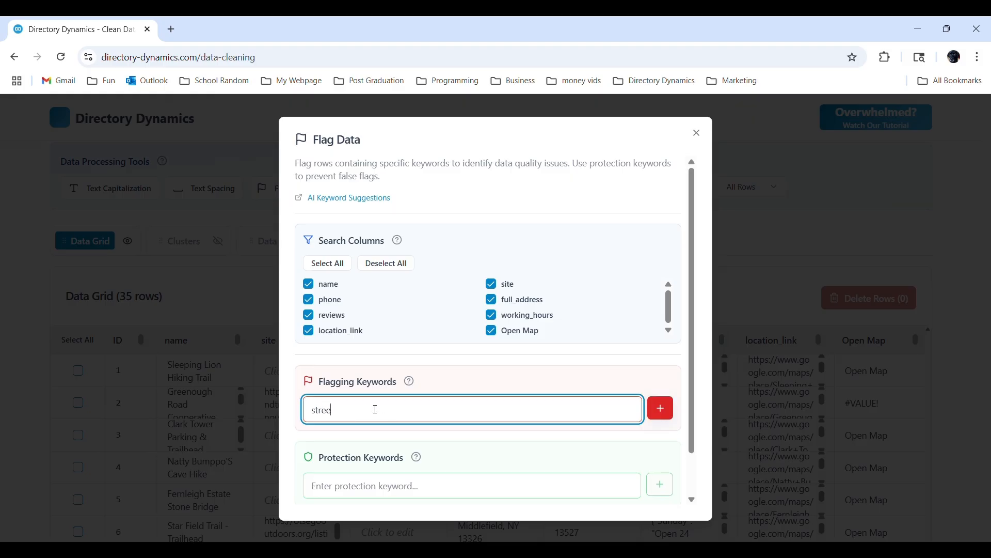
key(Return)
text(r)
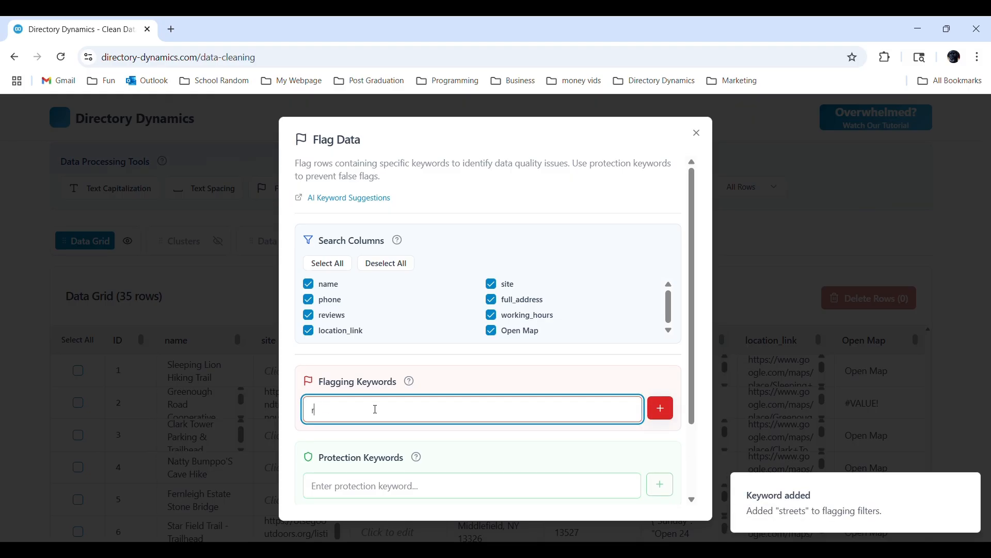
text(aads)
key(Return)
text(ponds)
key(Return)
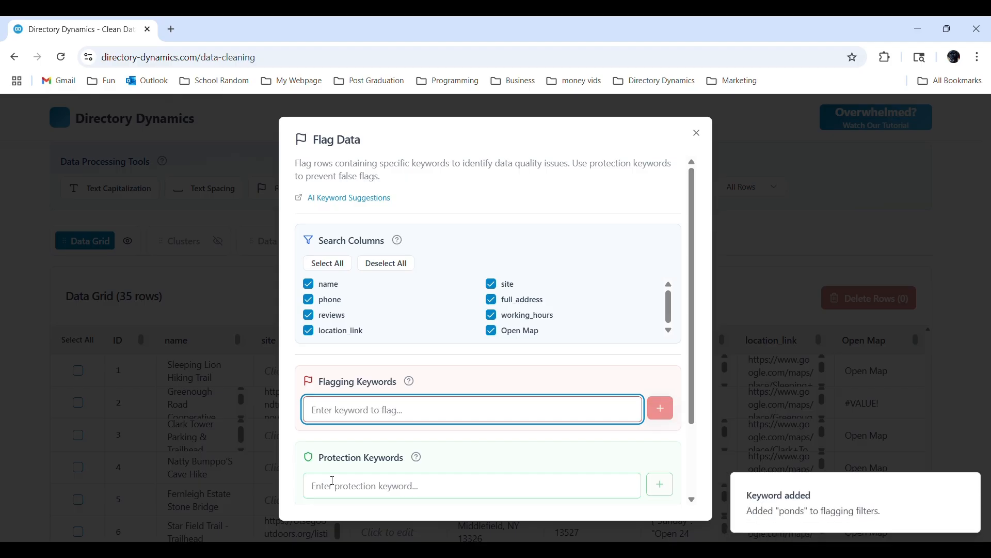
Limit the keyword search to the name column only.
click(386, 262)
click(309, 284)
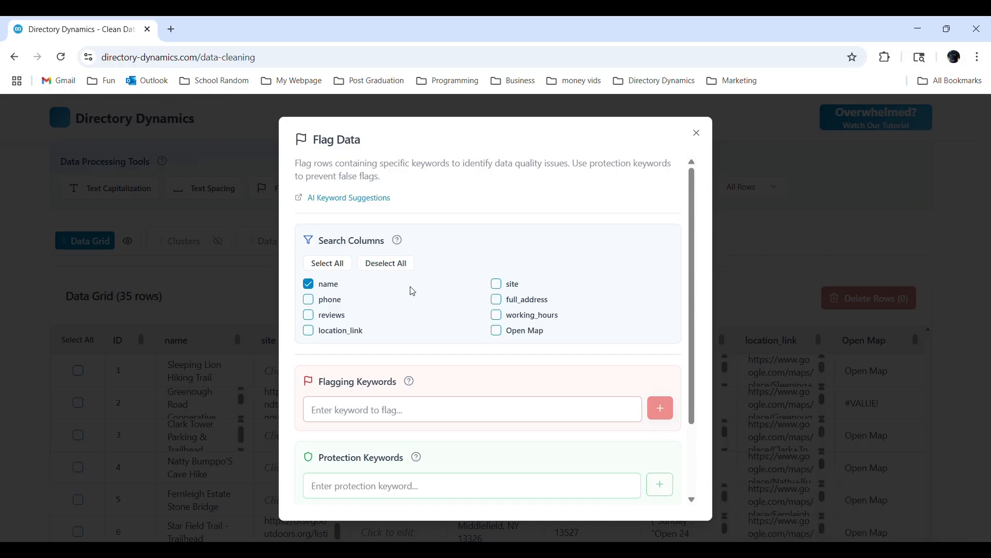
scroll(412, 291, down, 2)
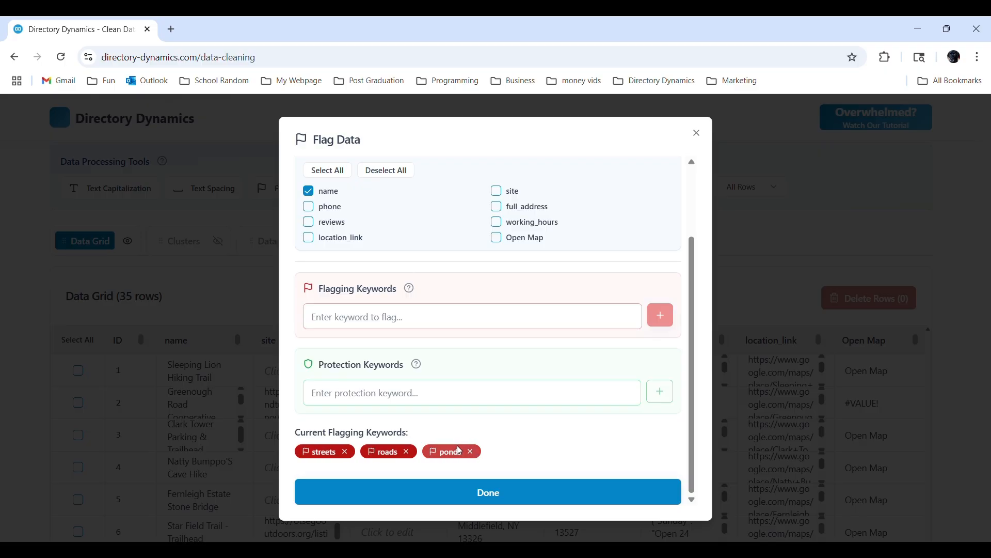
Add the singular flagging keywords "street", "road" and "pond".
click(378, 323)
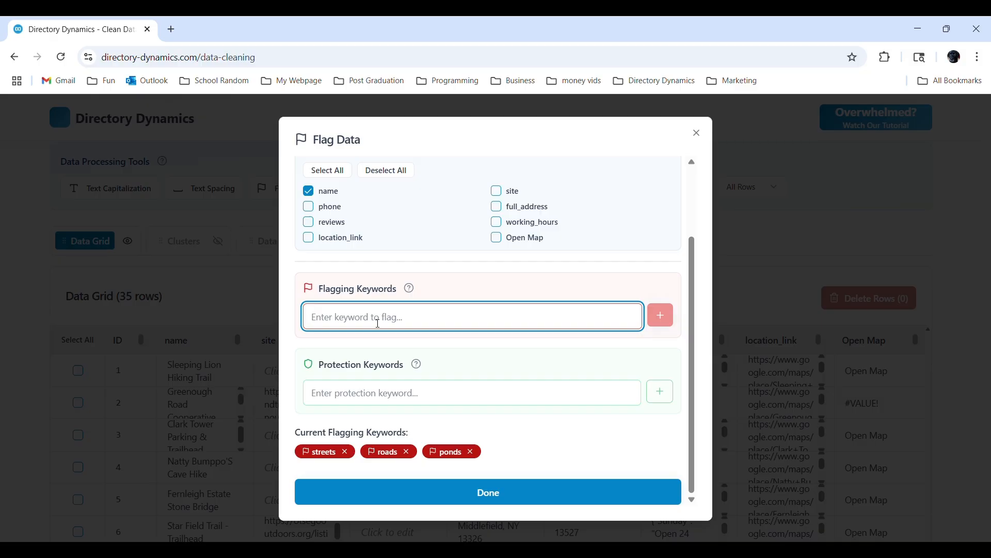
text(street)
key(Return)
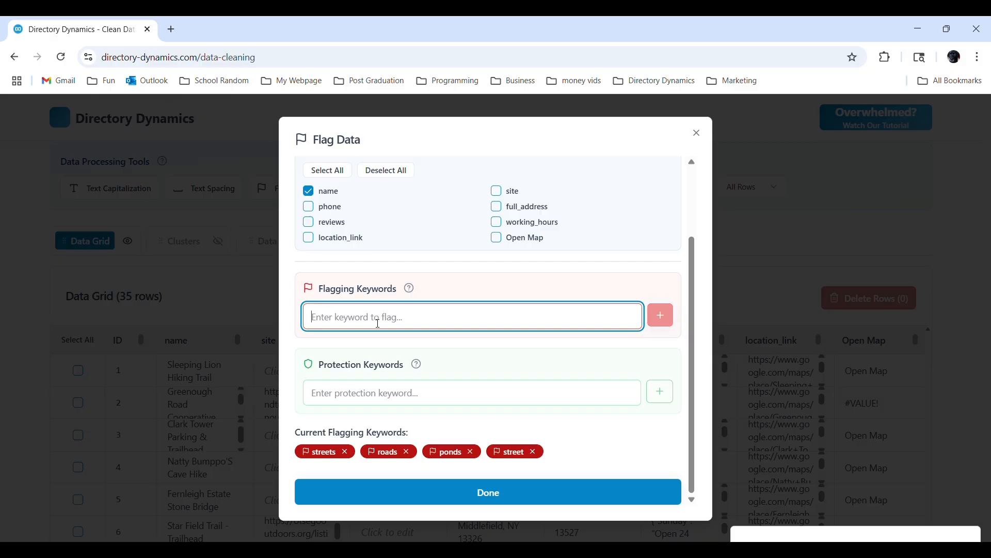
text(road)
key(Return)
text(po)
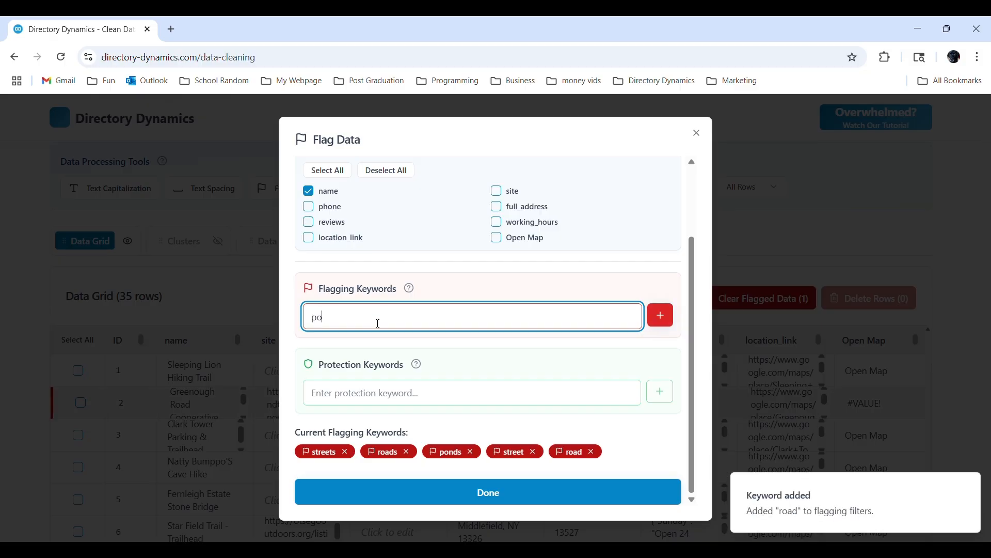
text(nd)
key(Return)
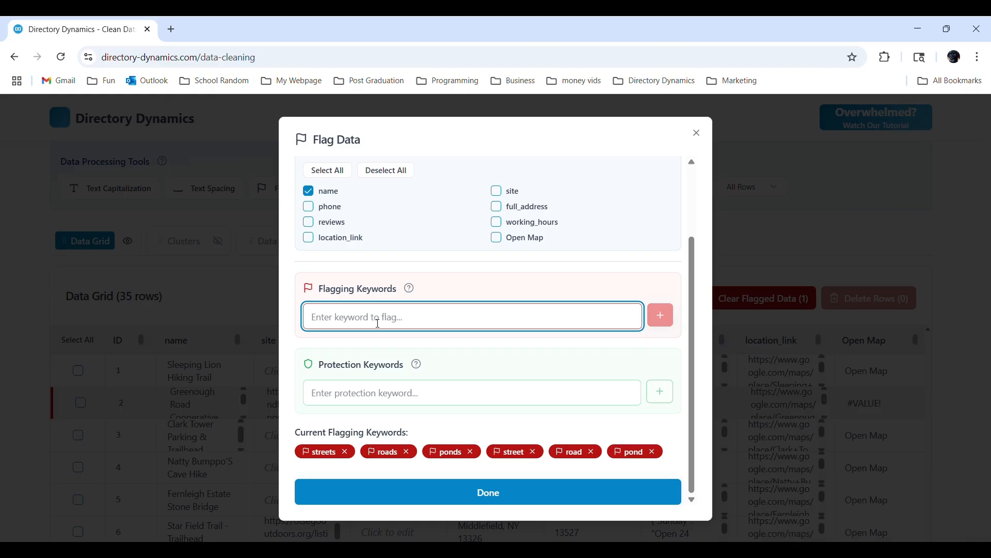
Add the protection keywords "trail", "hiking" and "trailhead" and finish the flagging setup.
click(397, 396)
text(trail)
key(Return)
text(hiking)
key(Return)
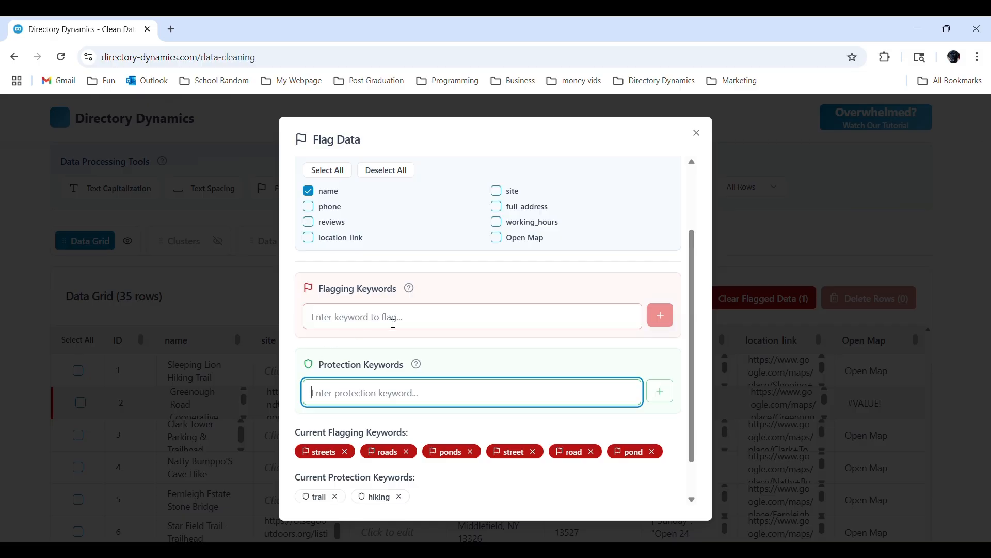
text(trailhead)
key(Return)
scroll(484, 384, down, 1)
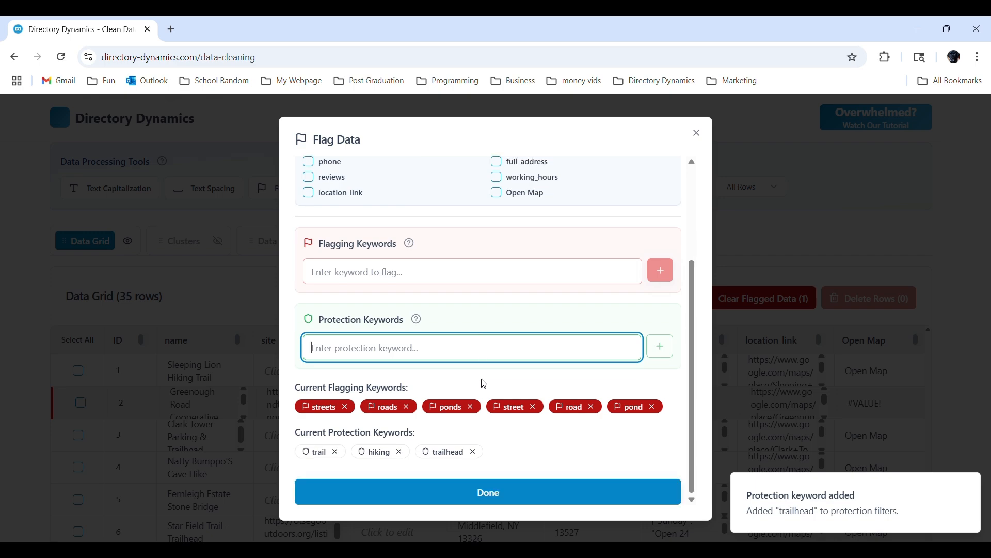
click(530, 498)
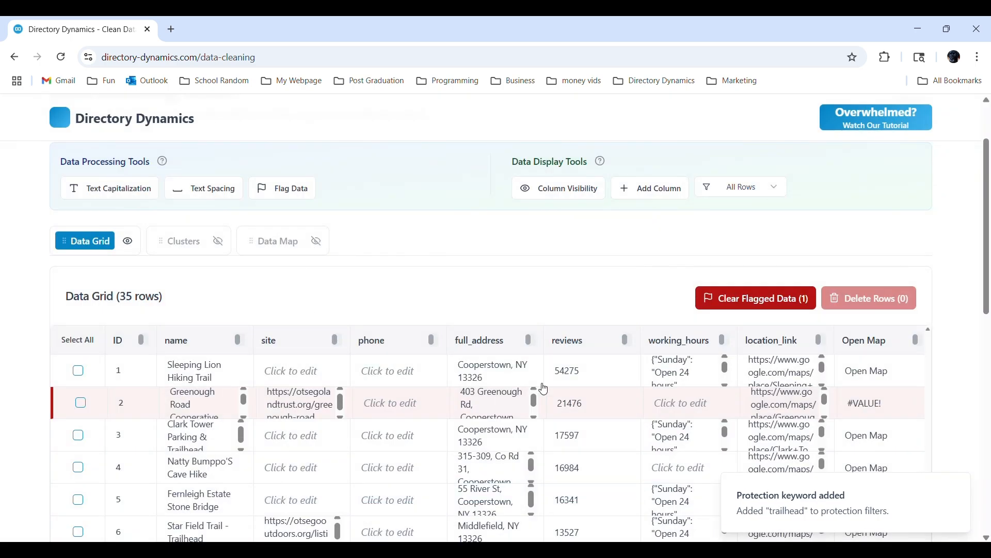
Review the data grid for rows flagged by the keywords.
scroll(496, 301, down, 5)
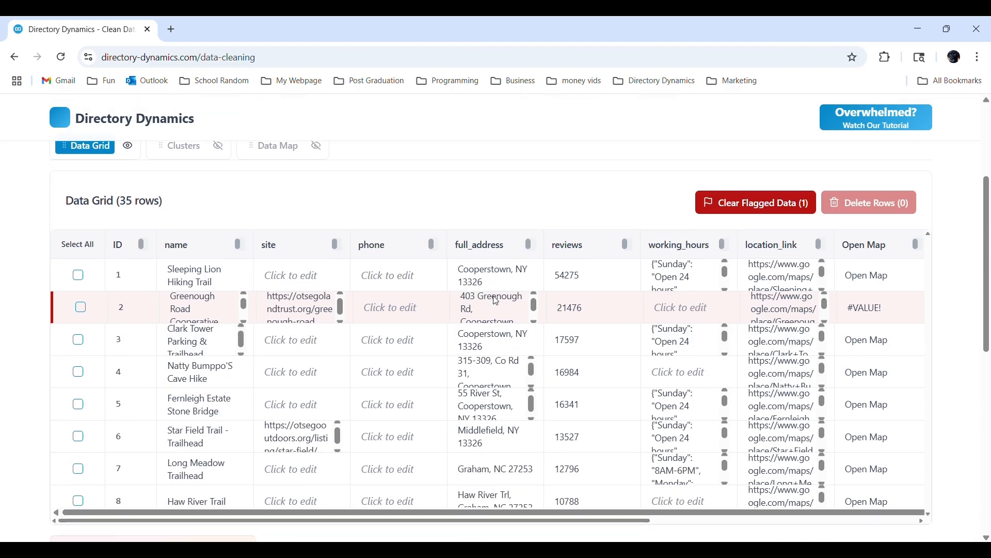
scroll(466, 358, up, 3)
scroll(437, 379, down, 15)
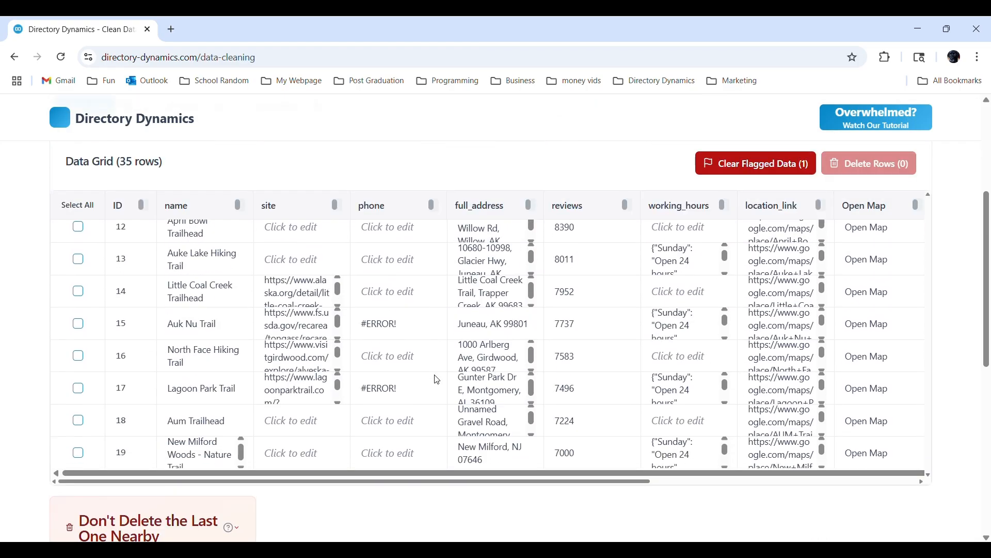
Filter the data grid by Flagged and by Clean rows in turn, ending with only the Flagged rows shown.
scroll(437, 380, up, 20)
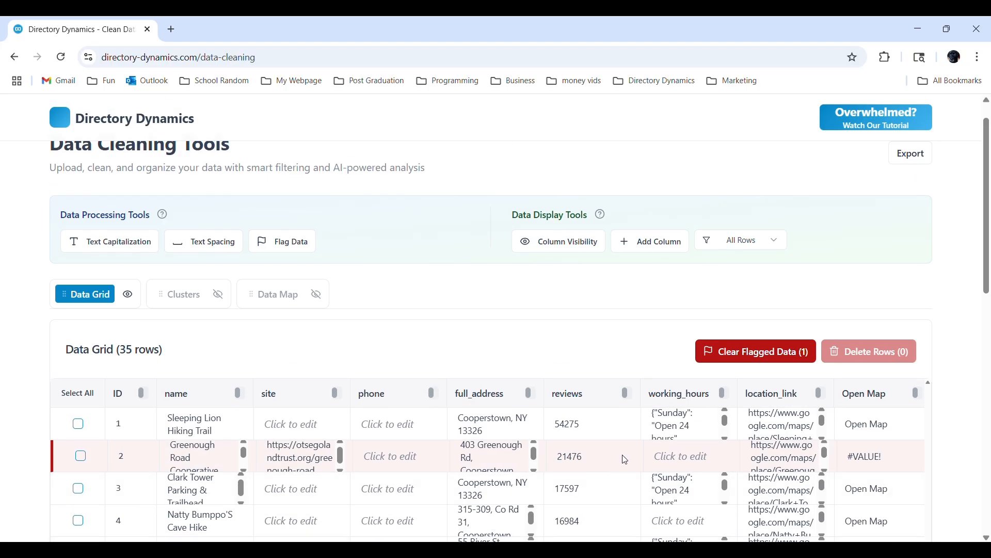
click(745, 243)
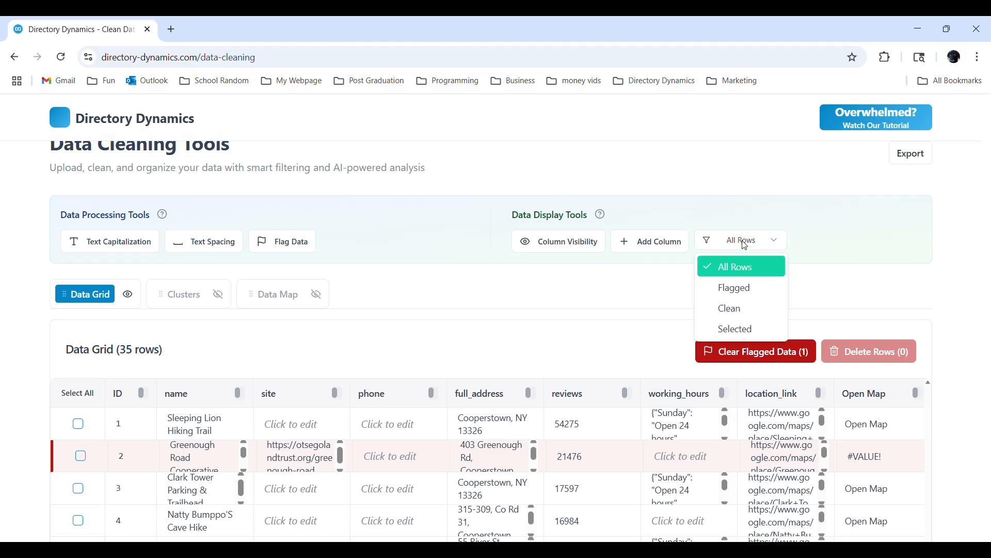
click(746, 285)
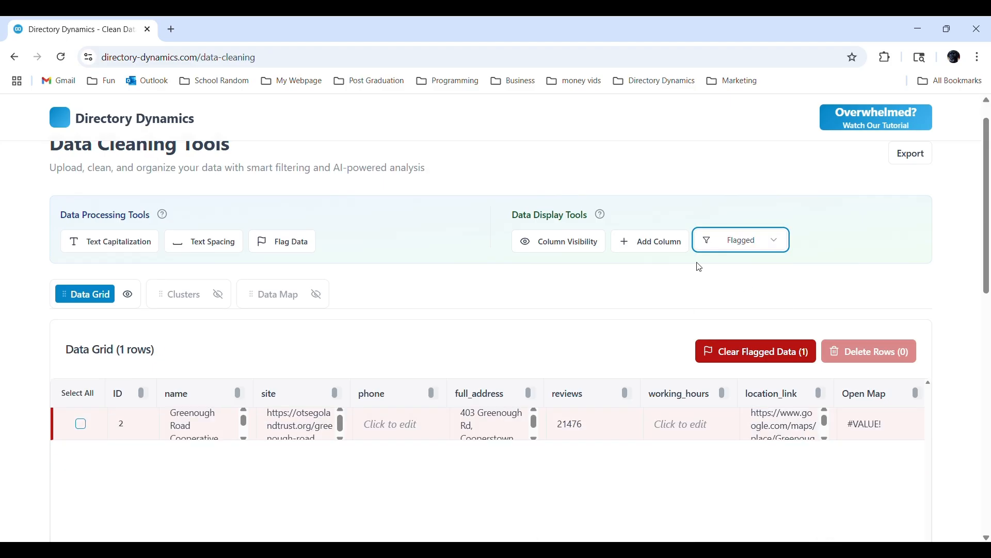
click(779, 243)
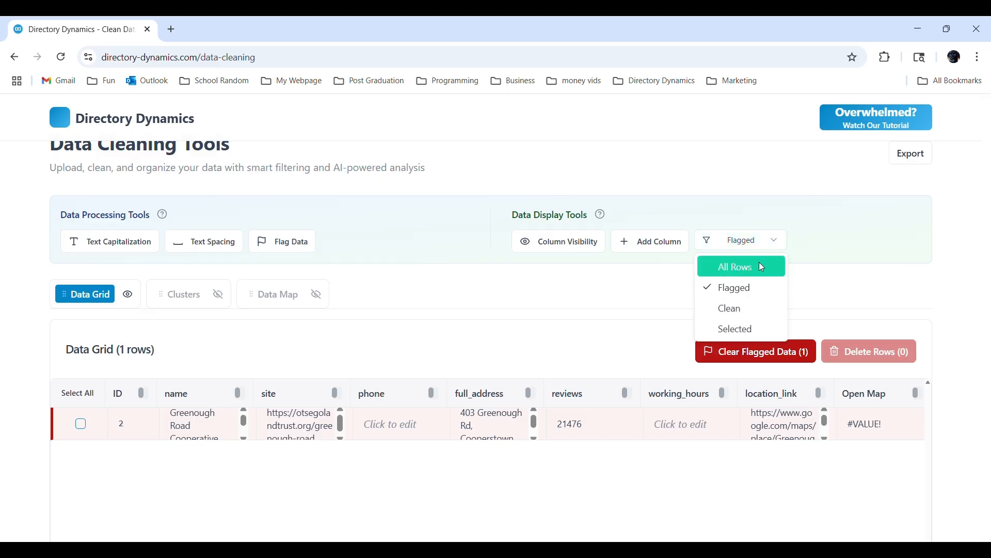
click(743, 305)
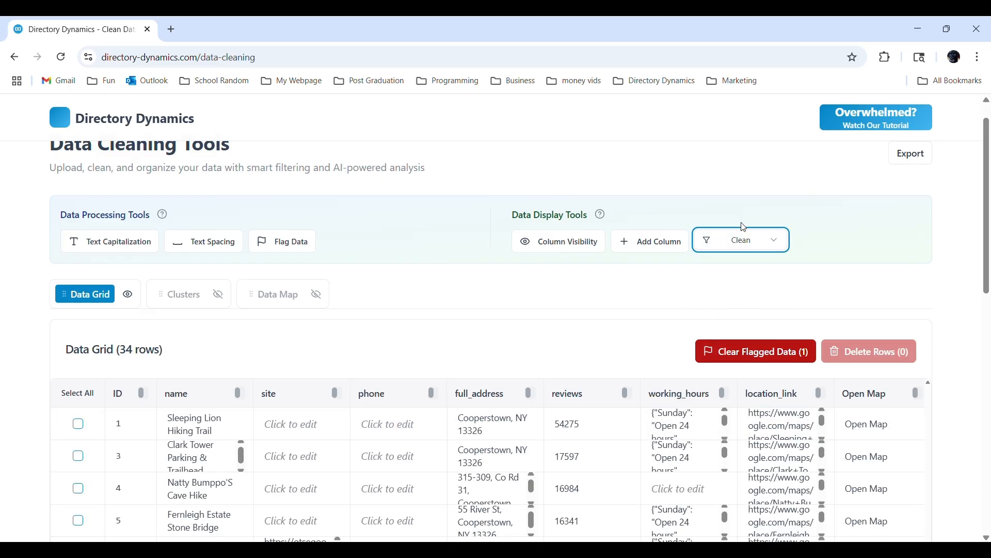
click(751, 243)
click(750, 287)
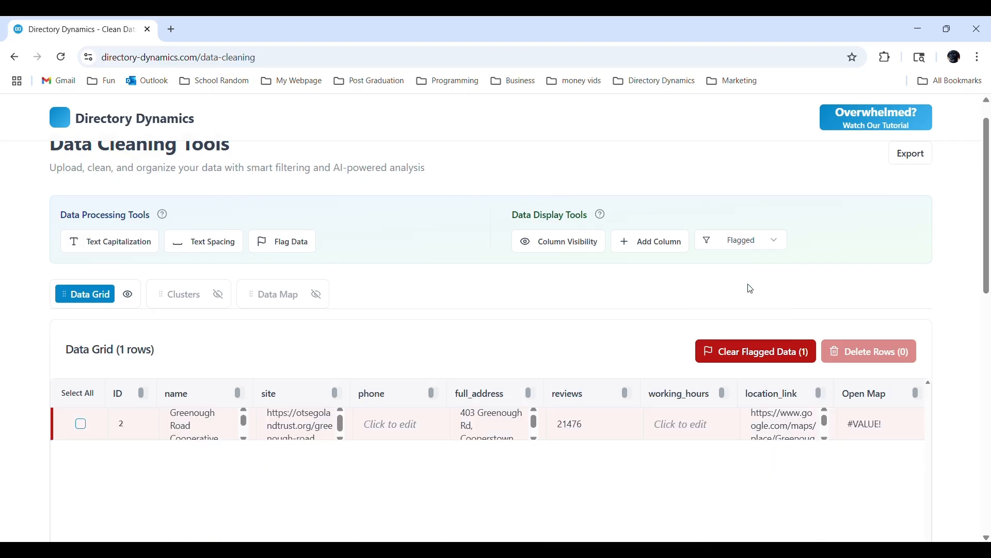
scroll(666, 325, down, 1)
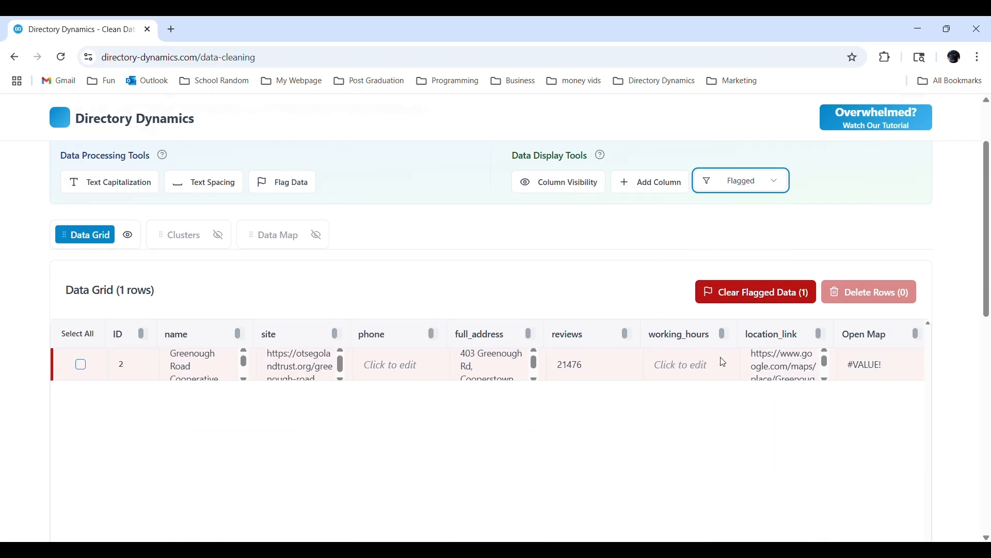
scroll(609, 239, up, 2)
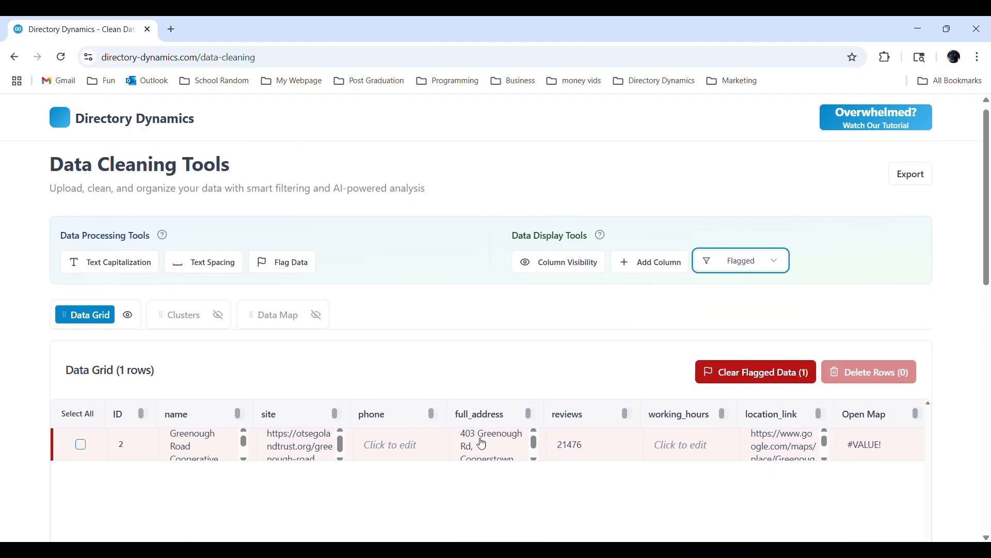
Limit the visible grid columns to name, Flagged and Flagged For.
click(554, 266)
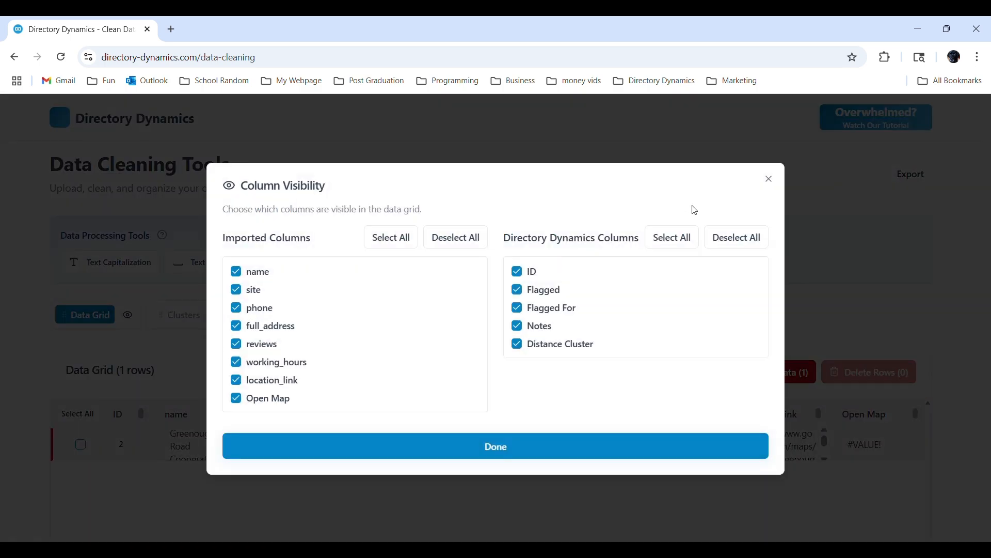
click(737, 242)
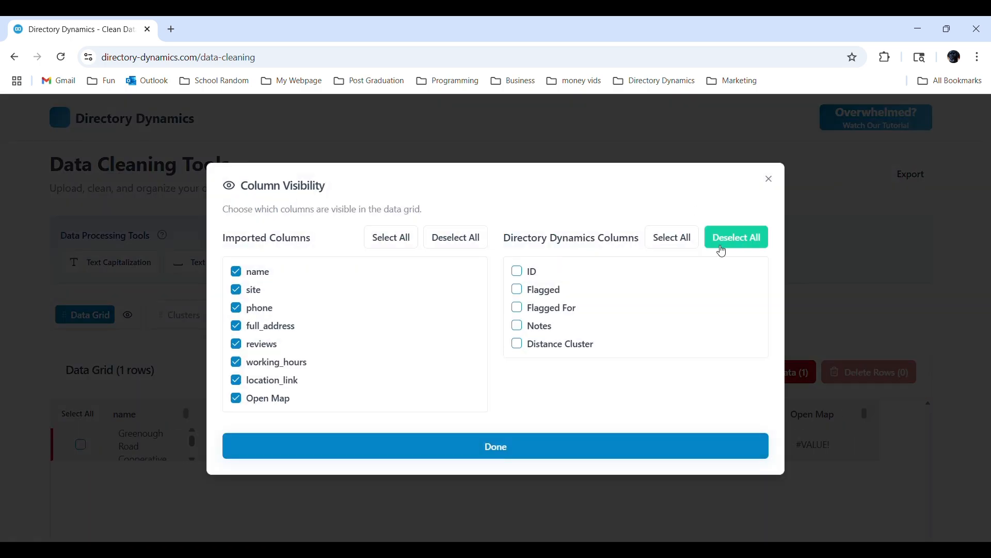
click(523, 293)
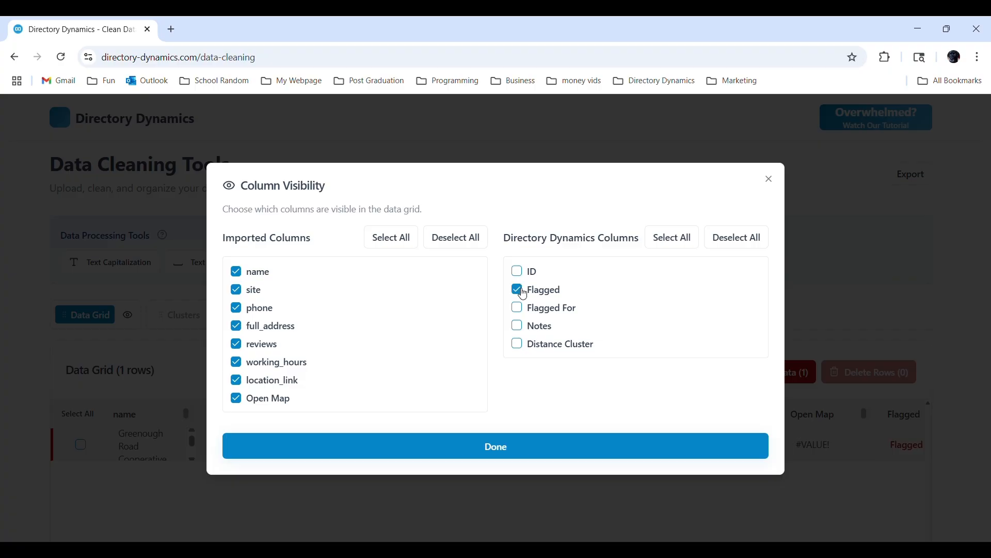
click(513, 308)
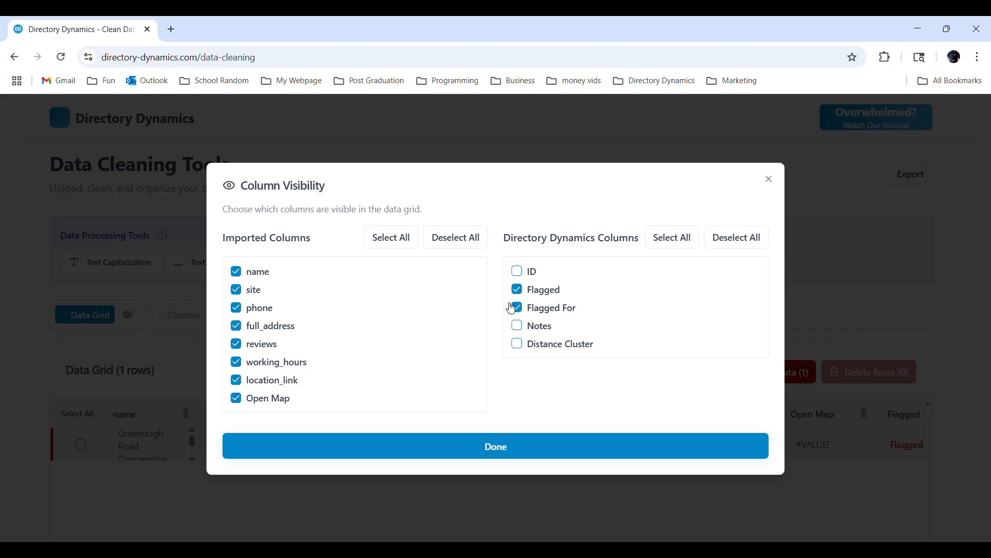
click(440, 244)
click(237, 276)
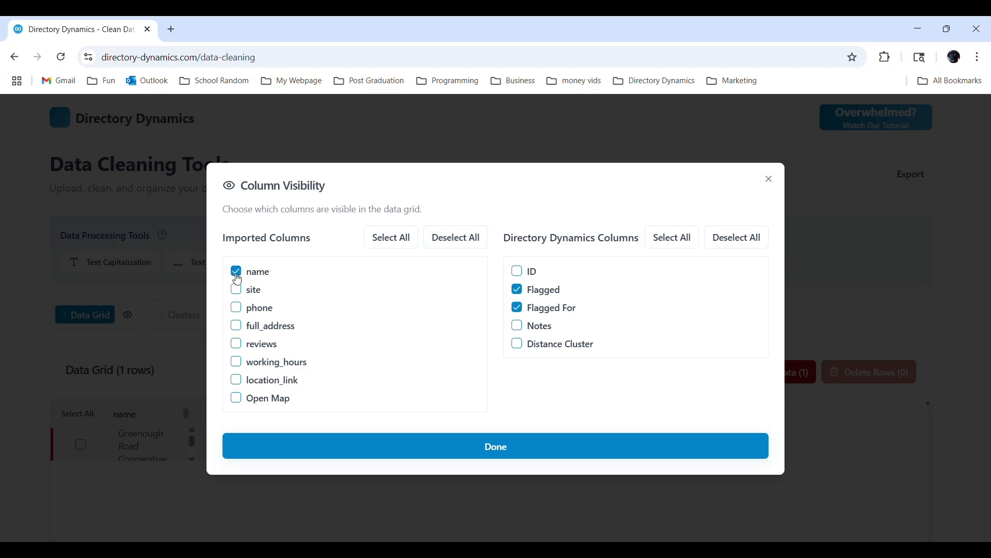
click(489, 453)
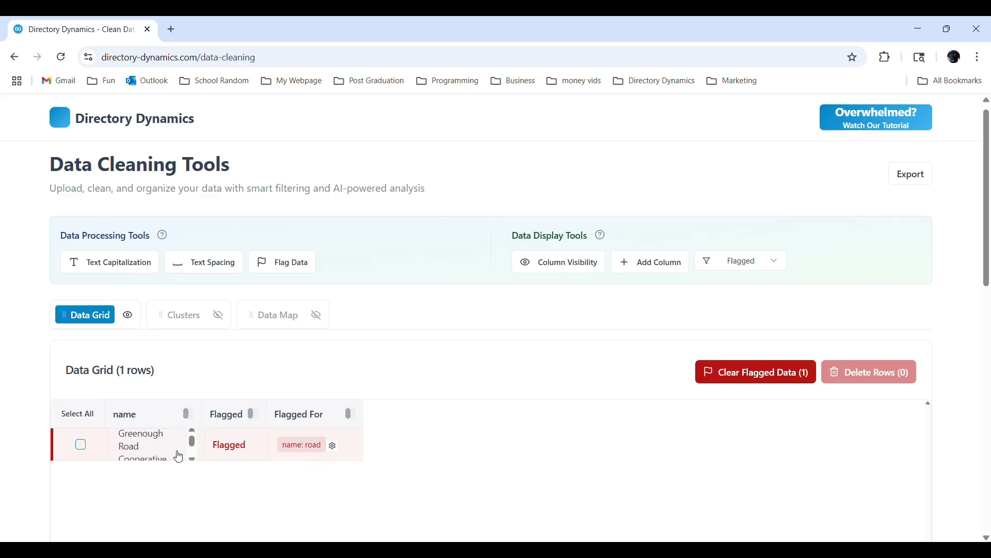
Resolve the "name: road" flag reason on the Greenough Road row instead of deleting the row.
mouse_move(194, 447)
mouse_down()
mouse_move(194, 456)
mouse_move(190, 435)
mouse_up()
click(334, 448)
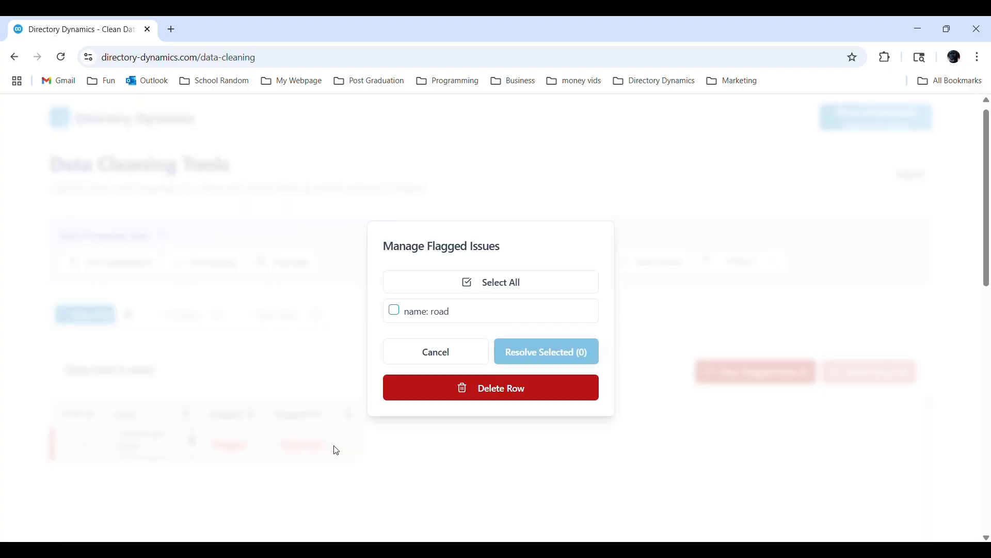
click(507, 294)
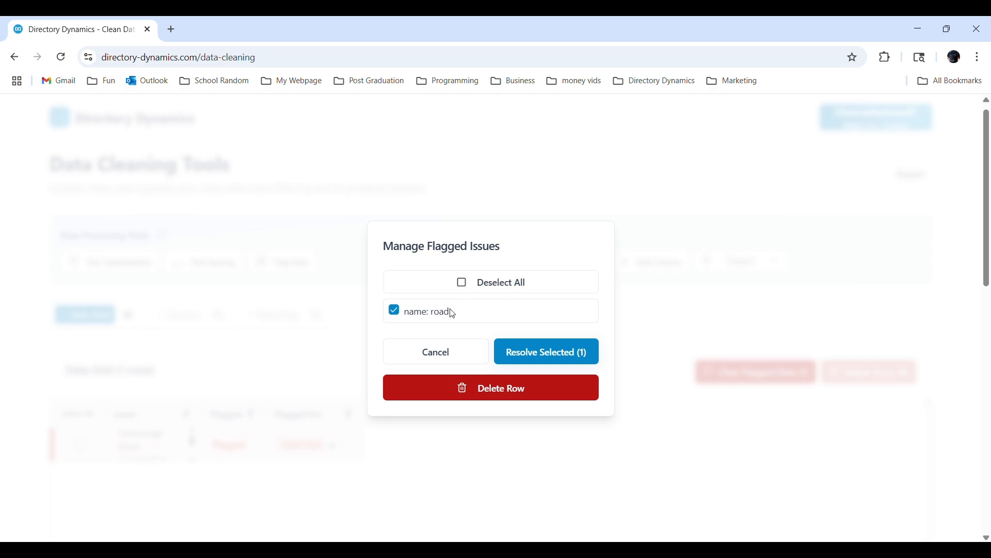
click(532, 355)
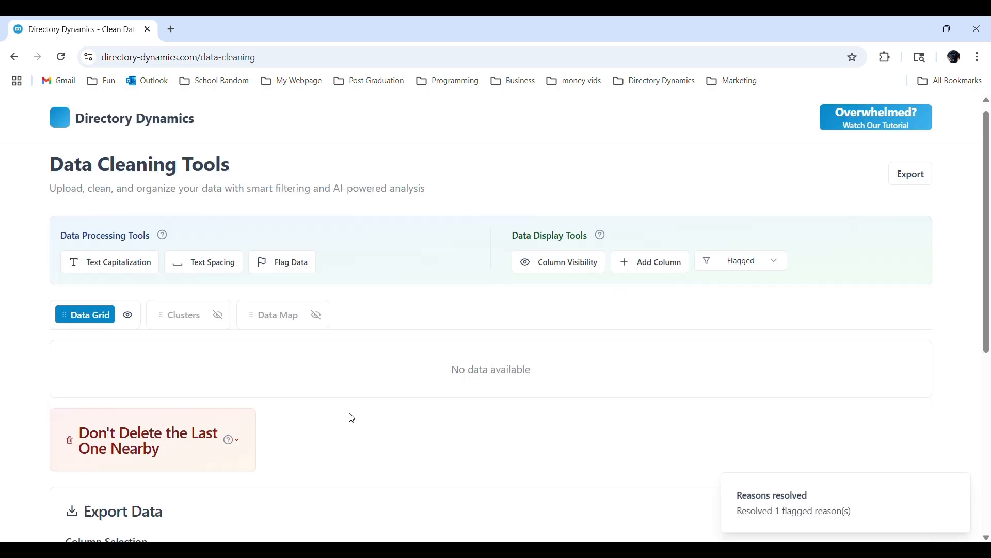
Set the row filter back to All Rows and check the rows' flag status in the grid.
click(787, 264)
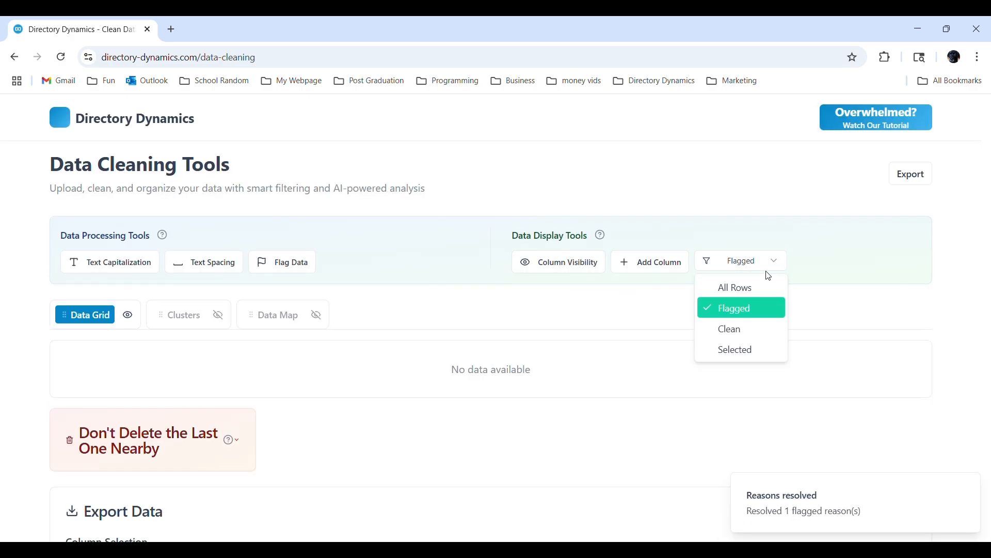
click(742, 287)
scroll(420, 370, down, 4)
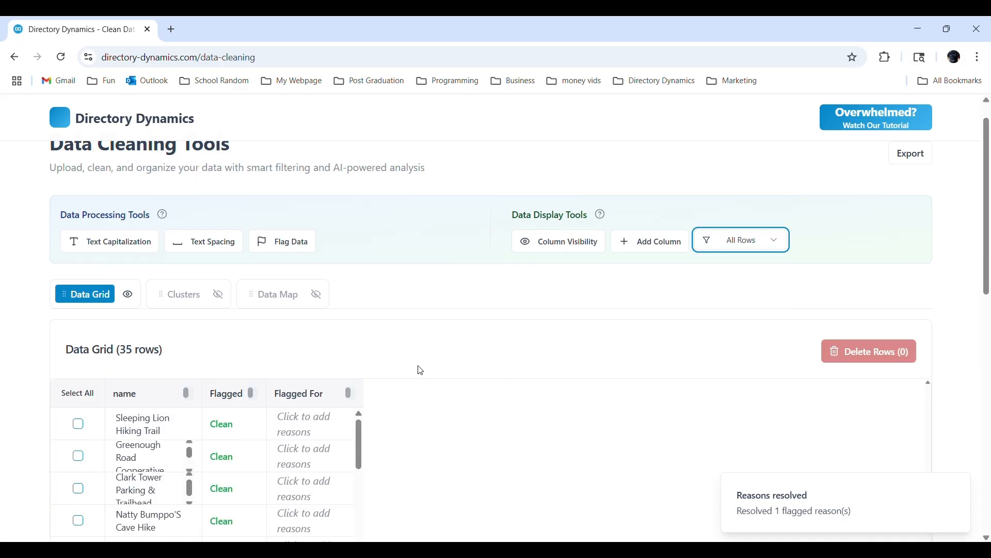
scroll(419, 369, up, 3)
scroll(420, 370, down, 1)
scroll(421, 370, up, 2)
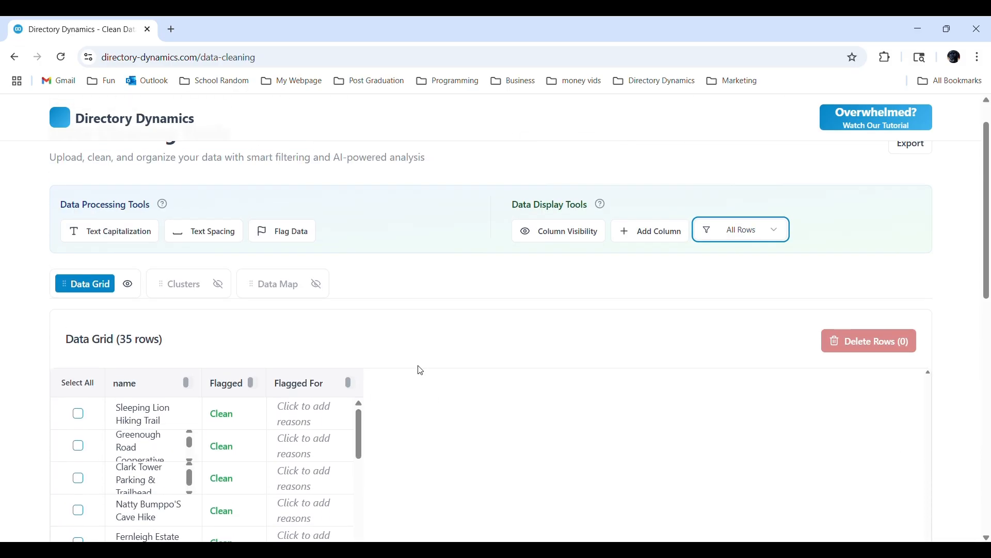
scroll(421, 371, down, 1)
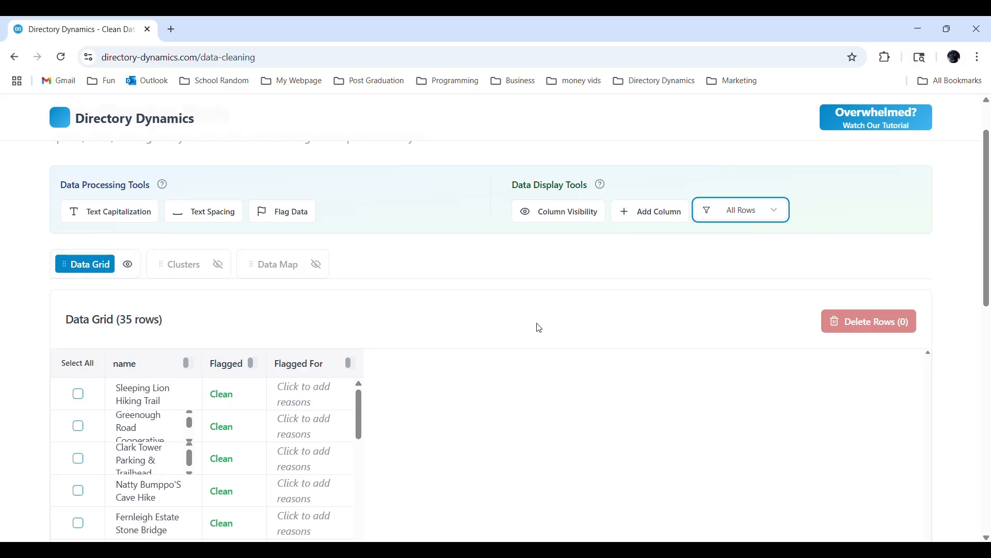
Show the Clusters view beside the data grid and run a clustering analysis on the name column.
click(221, 268)
click(220, 269)
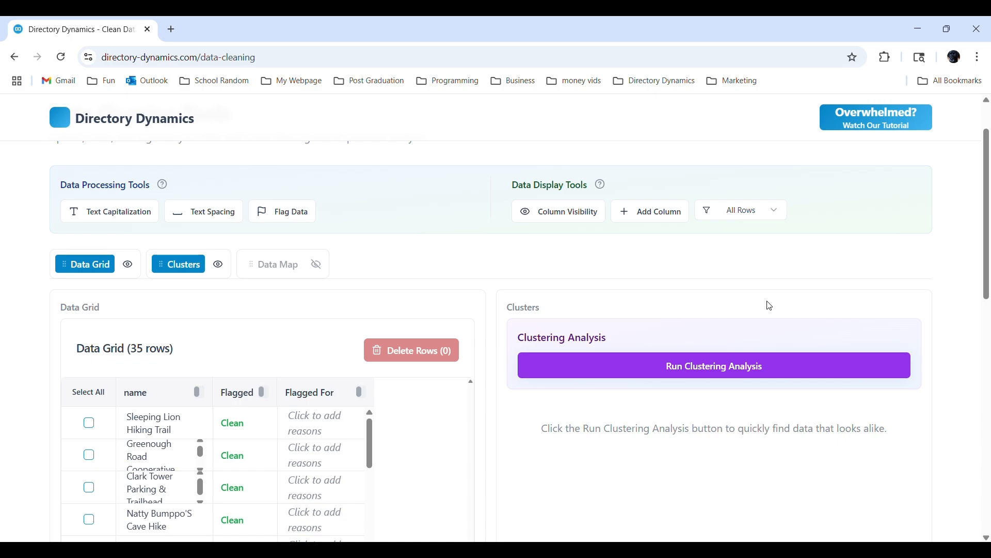
click(730, 359)
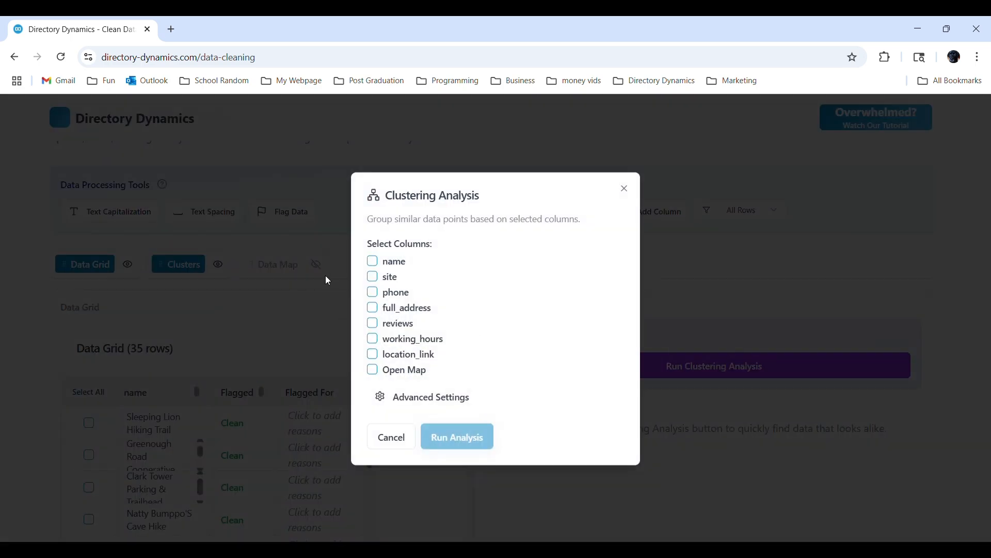
click(375, 264)
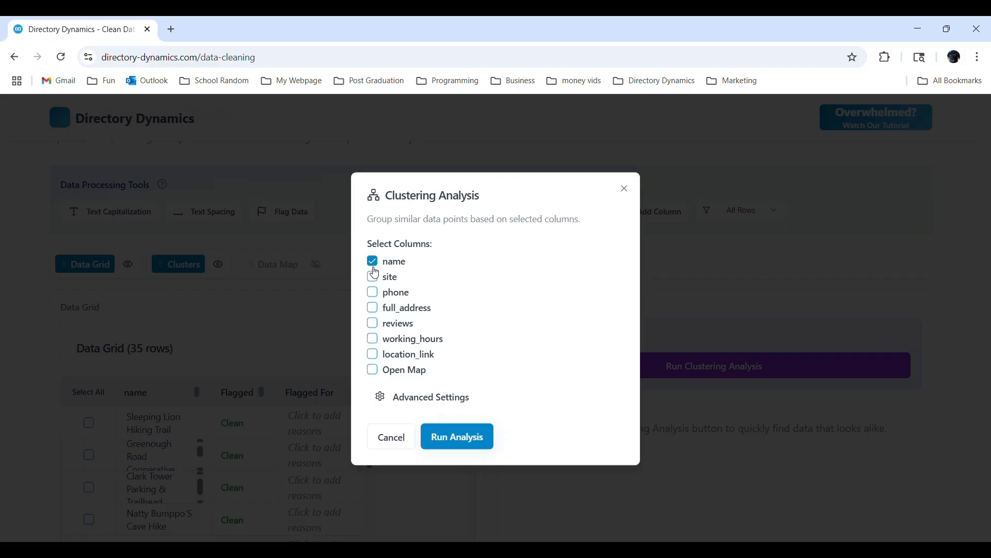
click(456, 438)
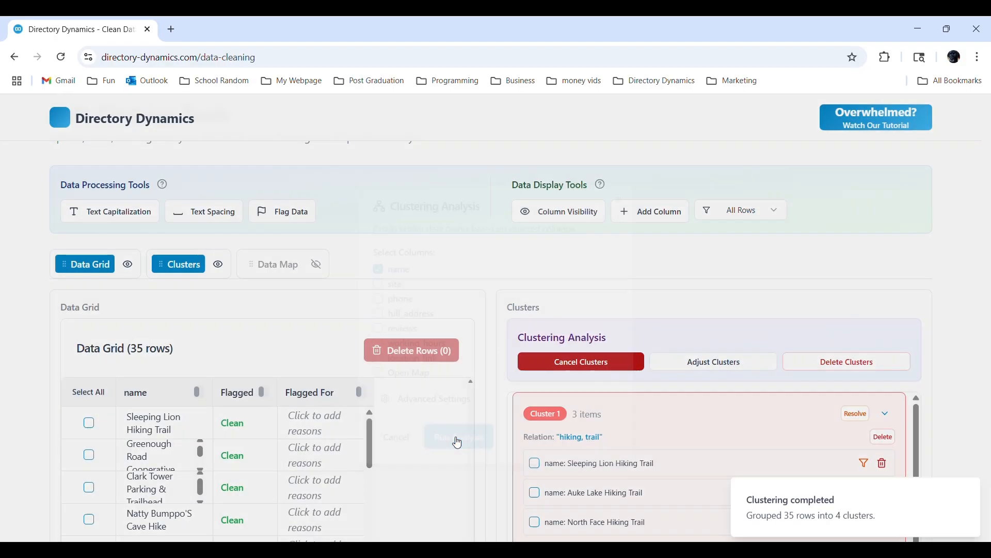
Look through the generated clusters and resolve the one related by "hiking, trail".
scroll(579, 289, down, 3)
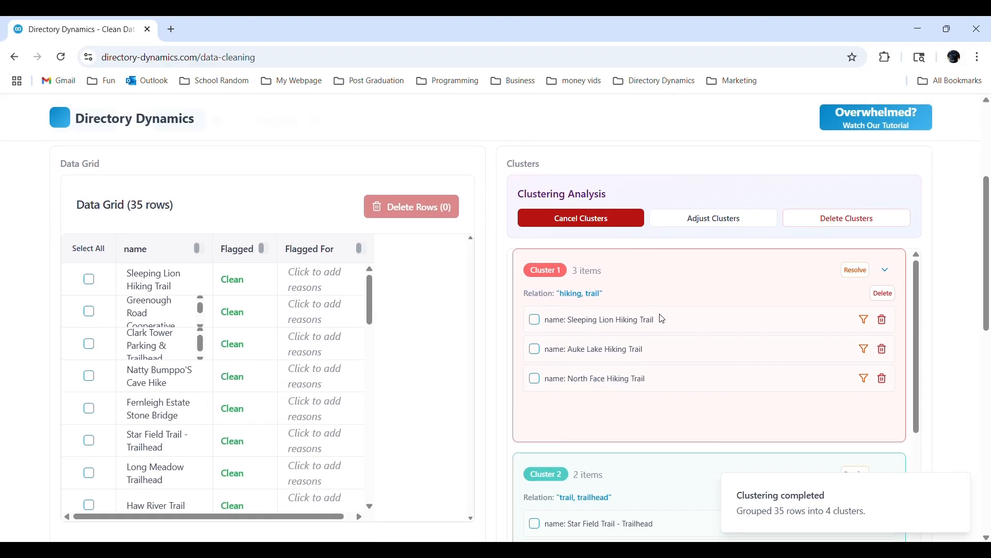
scroll(679, 375, down, 1)
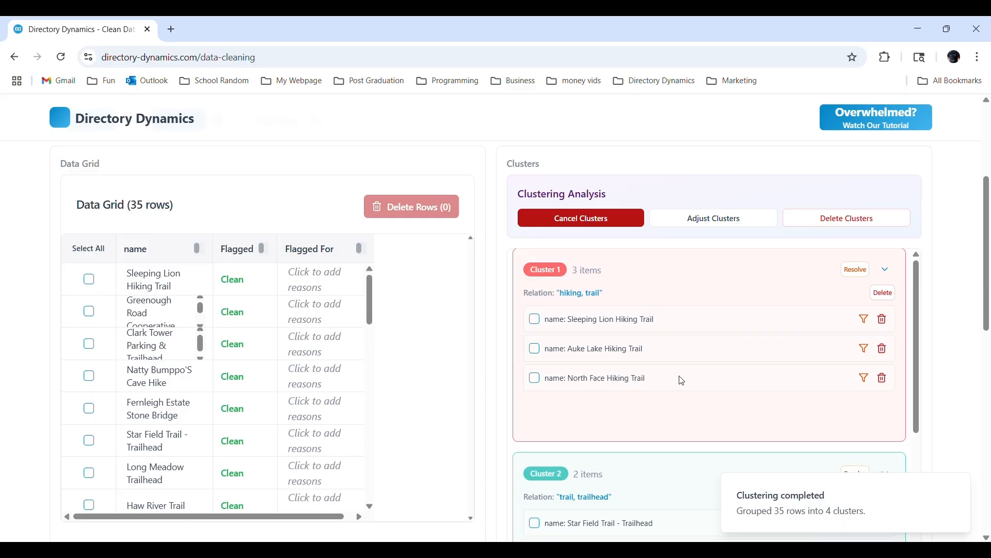
scroll(682, 381, down, 7)
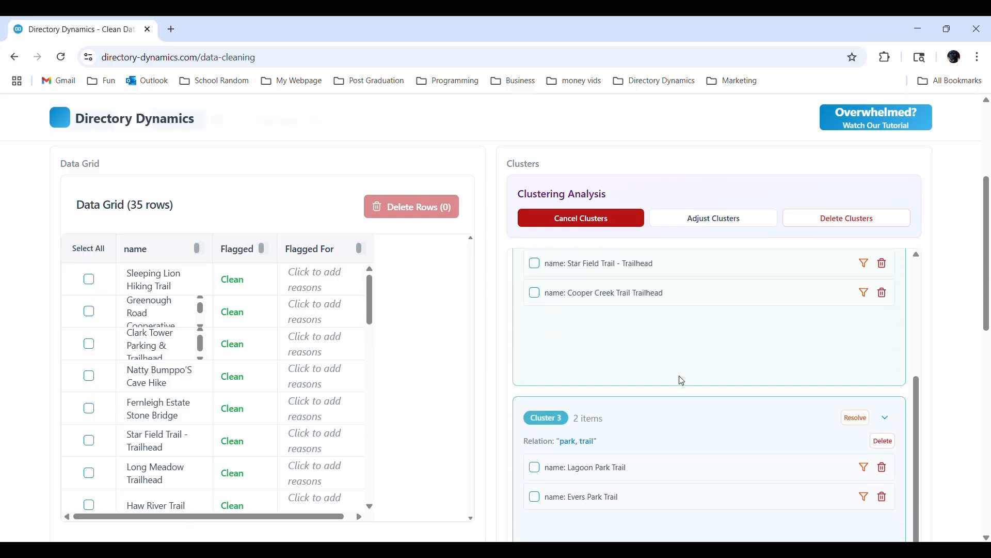
scroll(681, 380, up, 7)
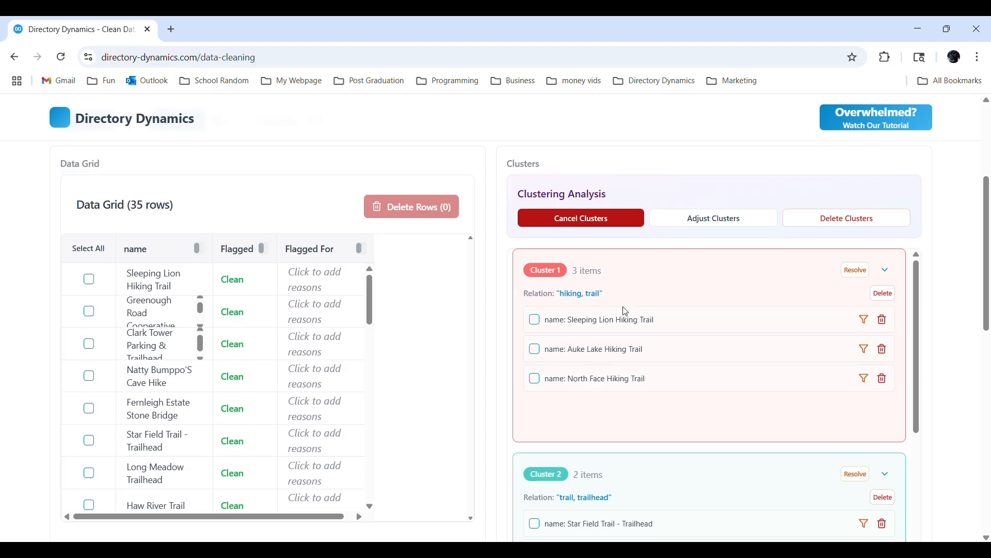
click(846, 274)
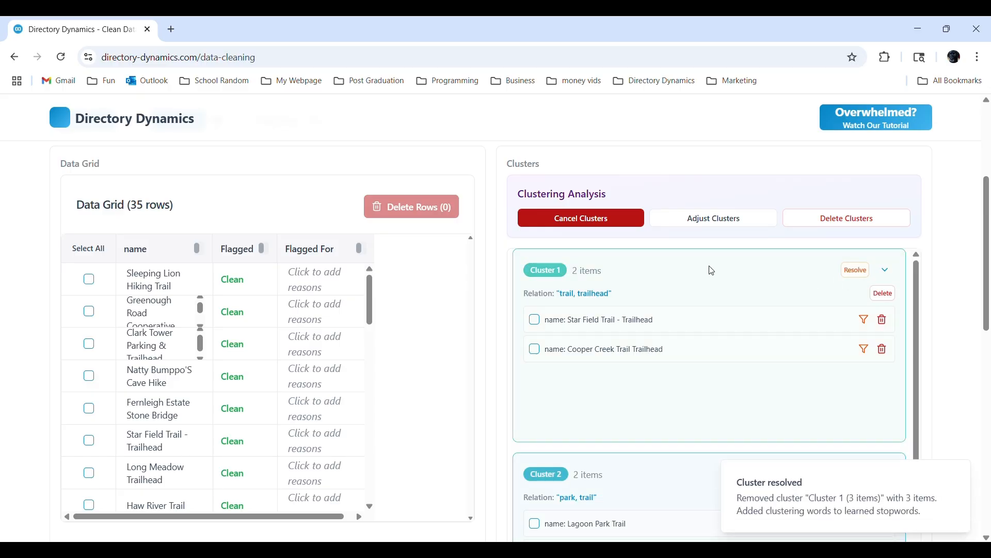
Rerun the clustering analysis on the name column with the words park, path and trailhead excluded from clustering.
click(687, 227)
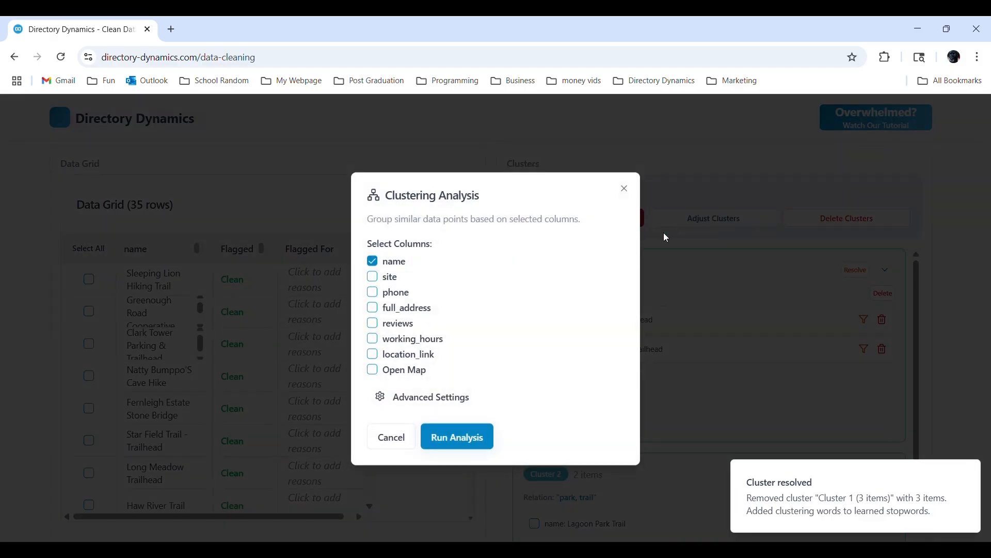
click(419, 405)
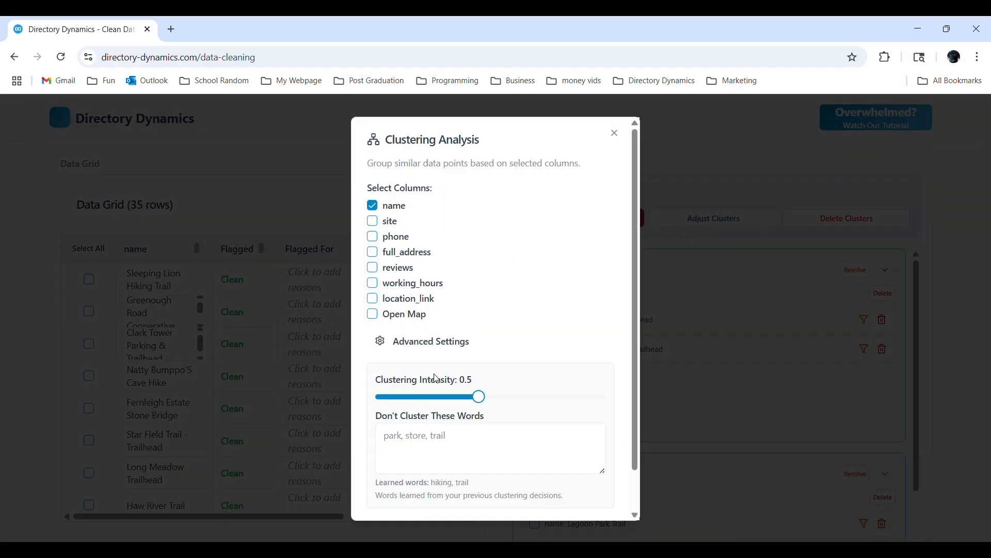
scroll(501, 345, down, 1)
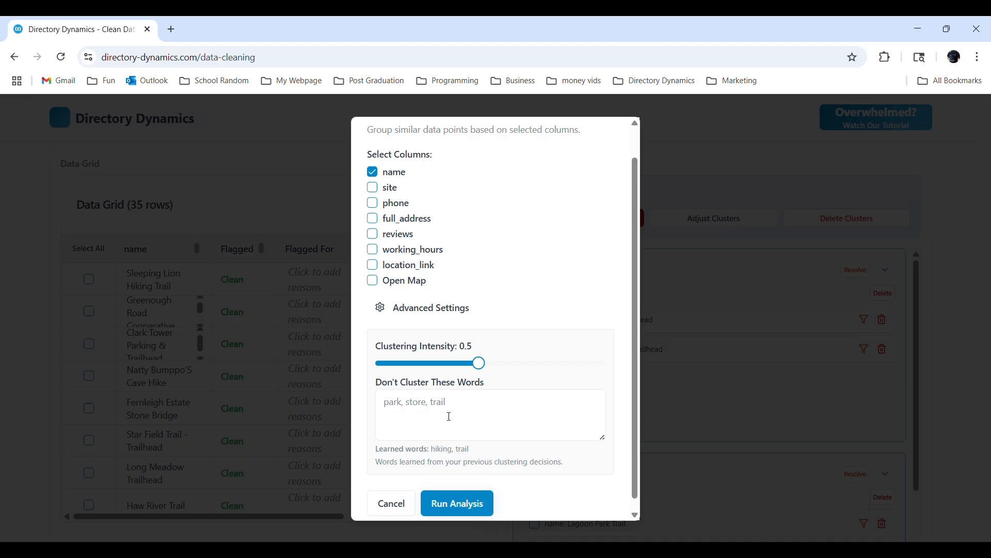
click(449, 416)
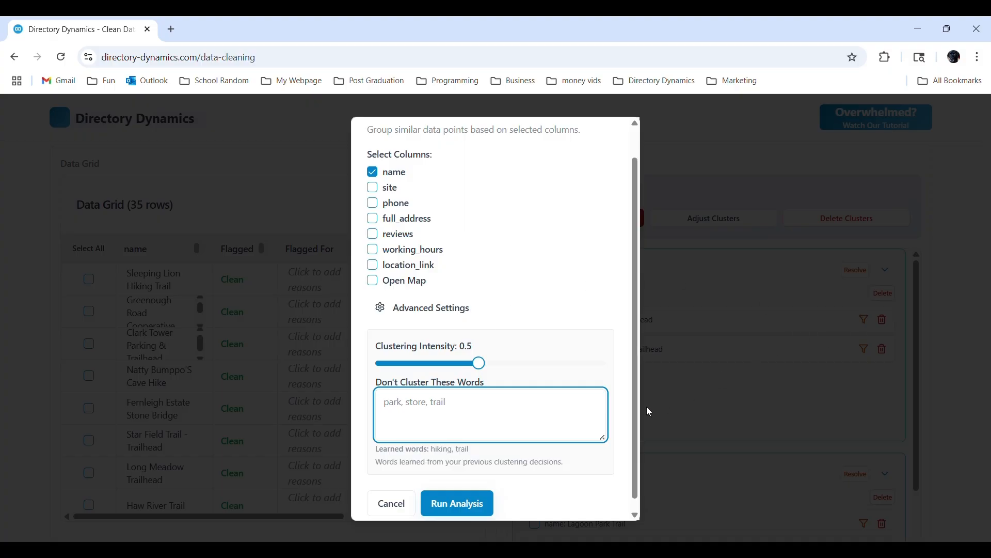
click(431, 450)
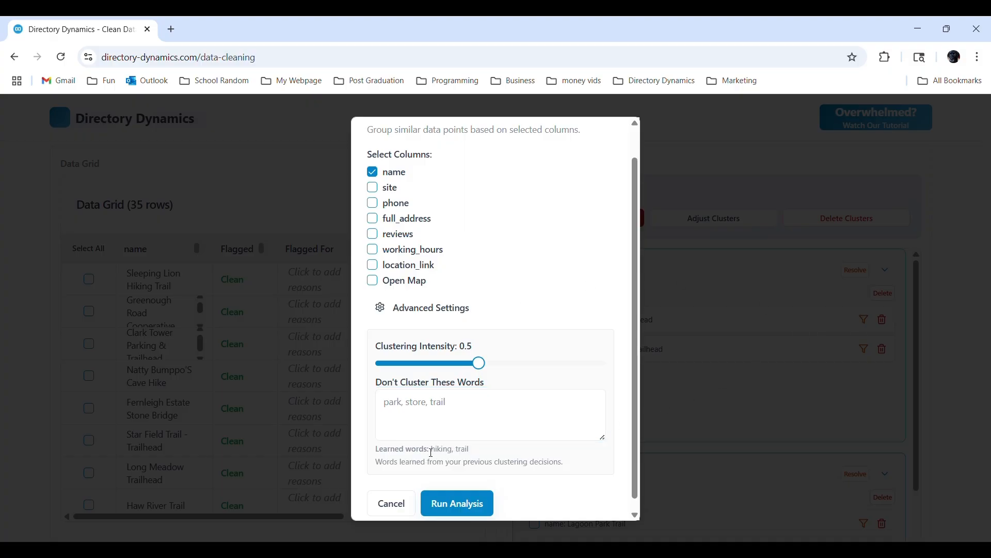
drag(431, 450, 472, 455)
click(462, 453)
click(429, 424)
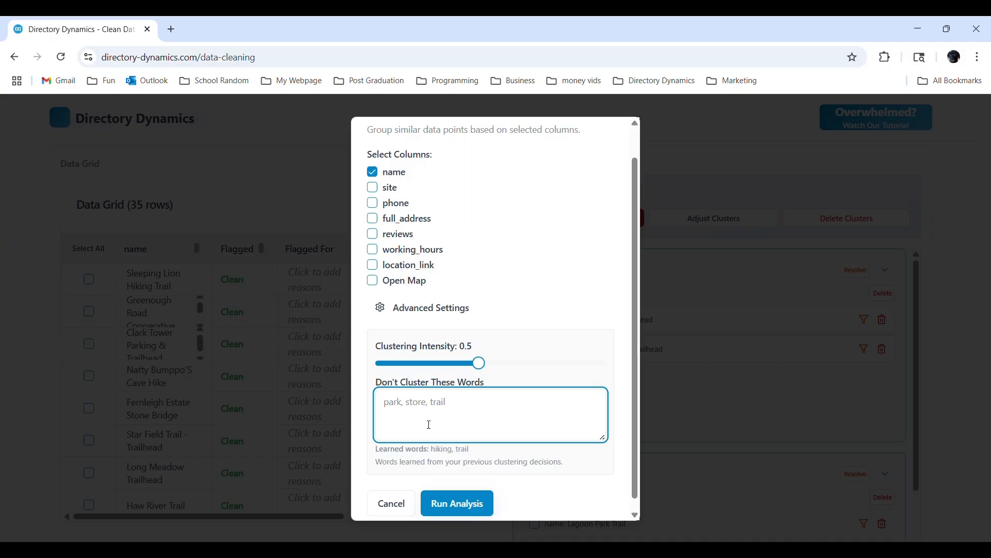
text(park, path, trailhead)
click(459, 503)
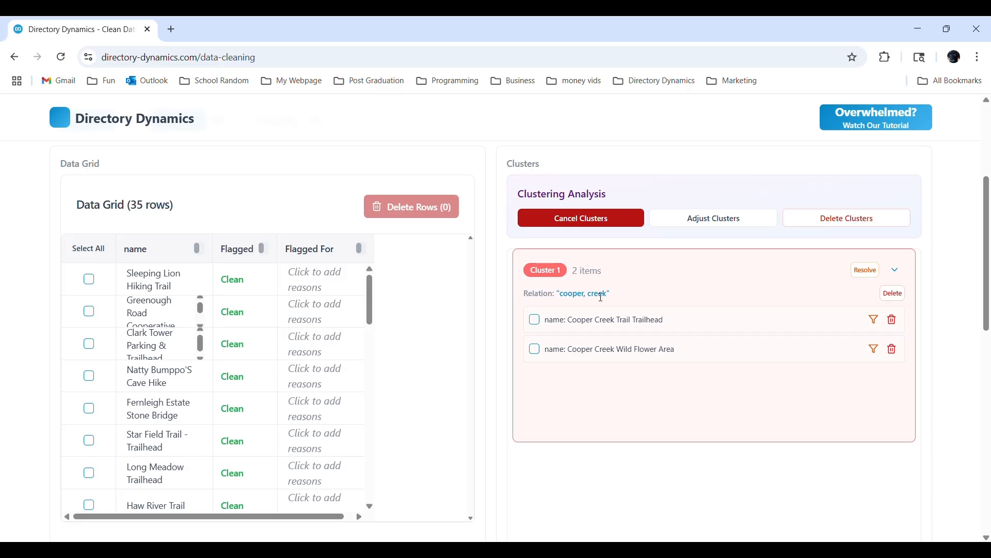
Select both Cooper Creek entries in the "cooper, creek" cluster and show the Data Map view beside the clusters.
click(535, 319)
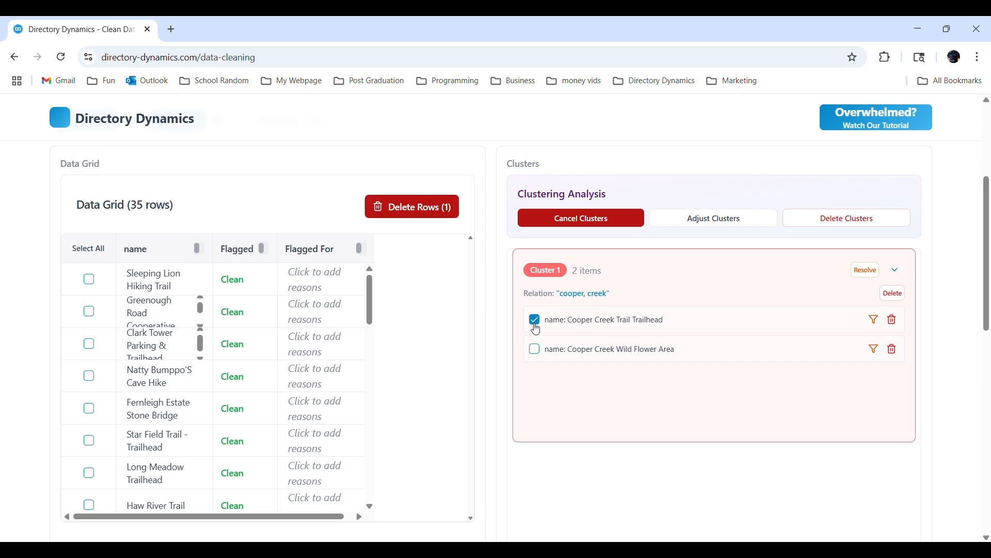
click(535, 349)
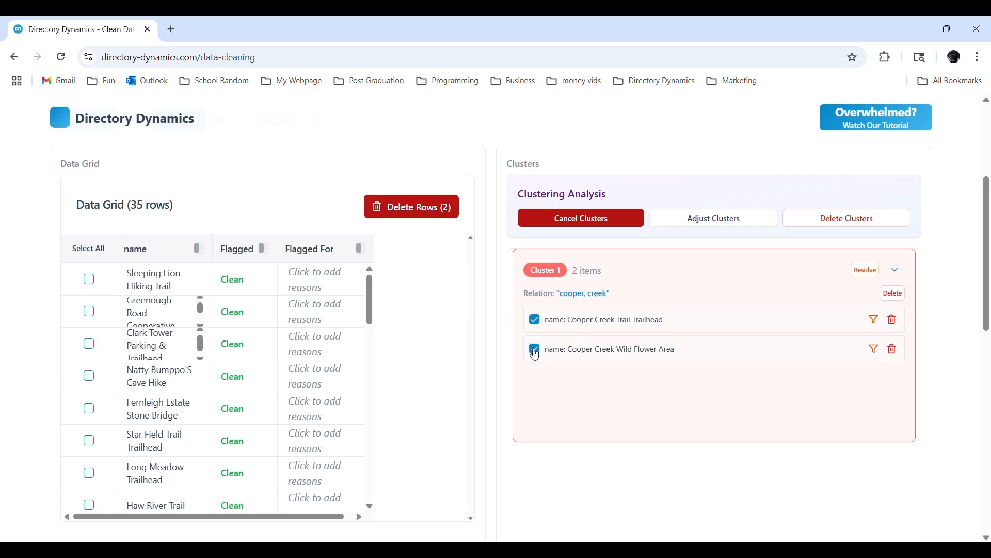
scroll(568, 214, up, 3)
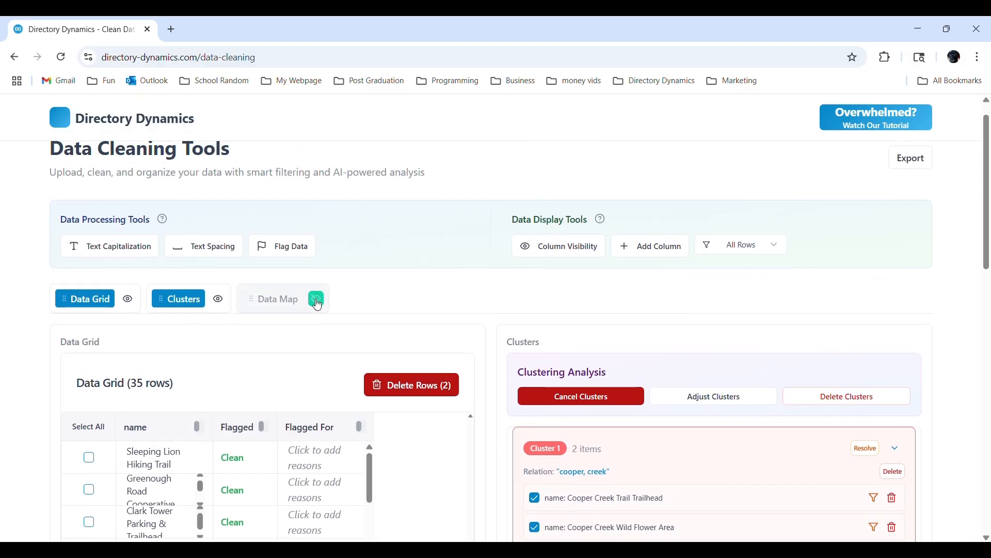
click(316, 299)
scroll(801, 455, down, 2)
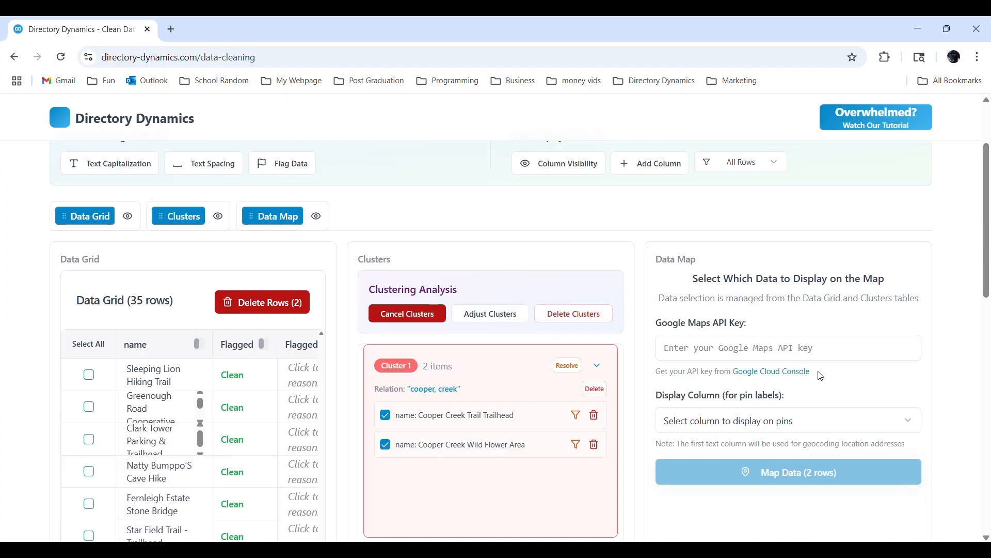
Paste the Google Maps API key, label the pins with the name column, and map the selected rows, dismissing the password-saving offer.
click(741, 348)
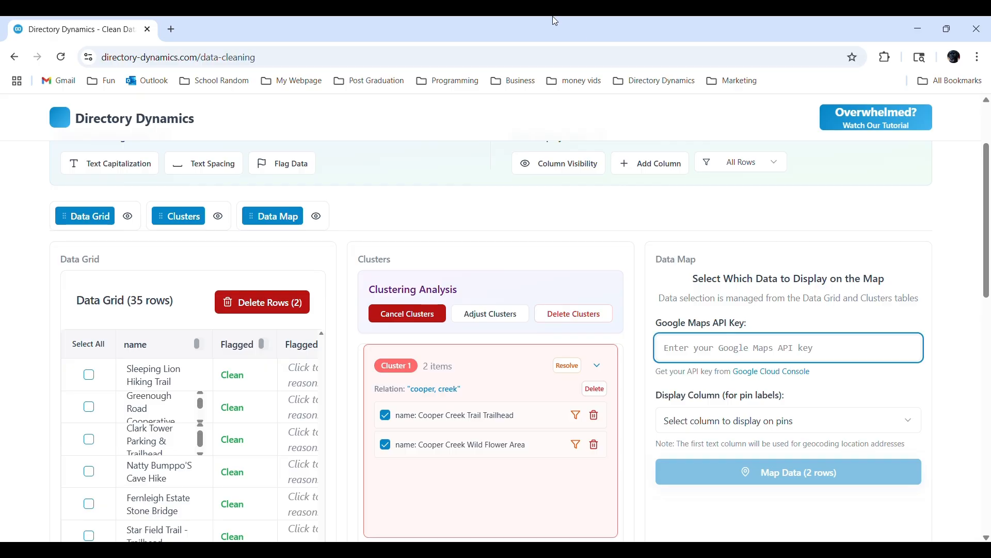
click(435, 33)
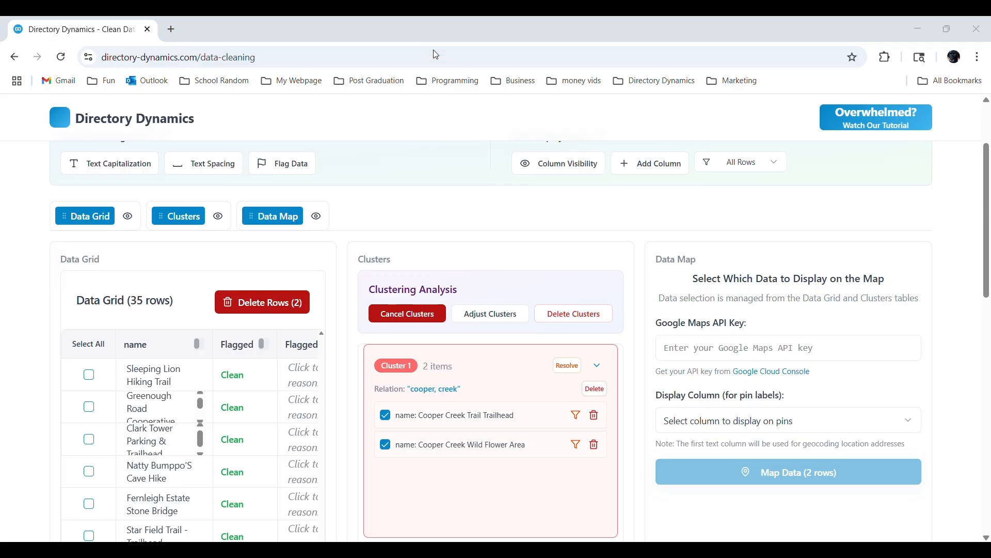
click(771, 354)
key(ctrl+v)
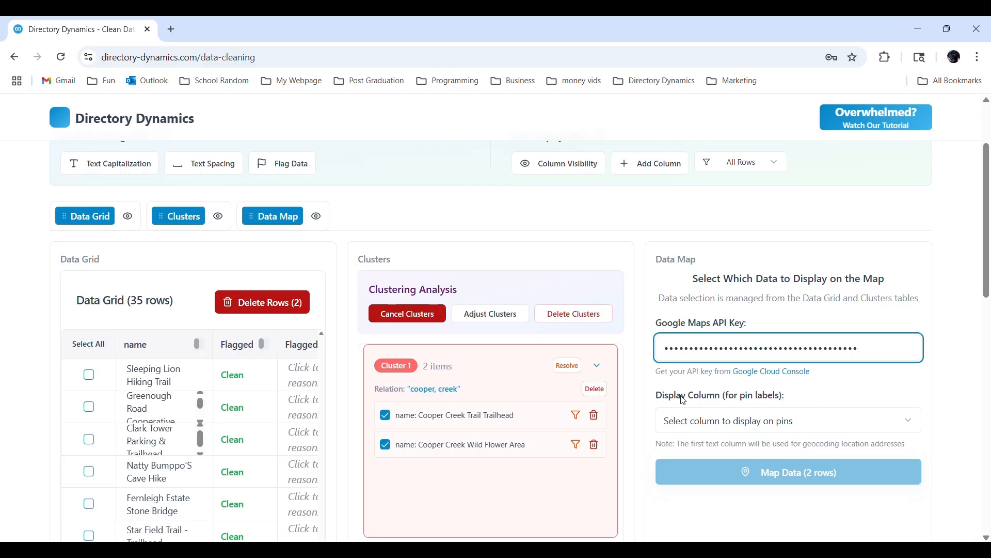
click(706, 421)
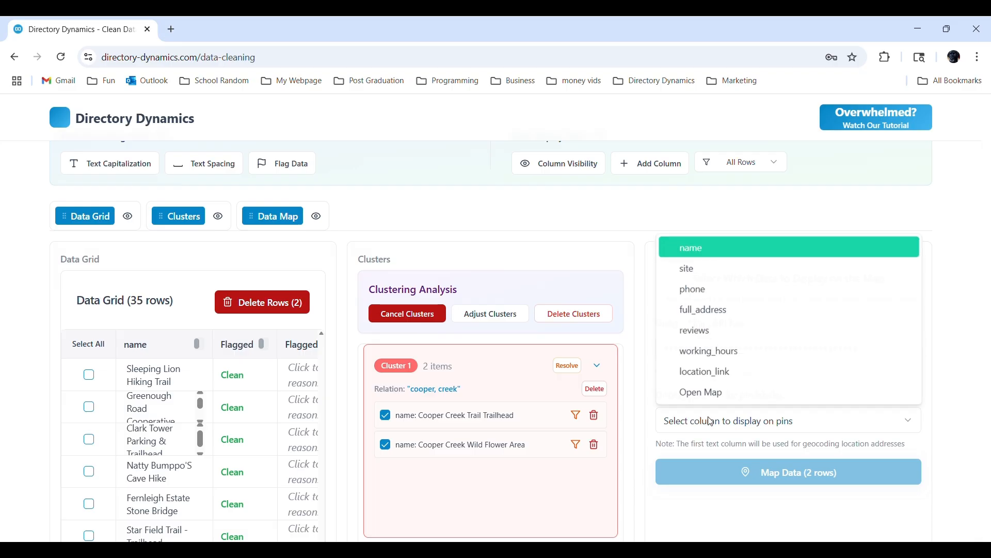
click(704, 251)
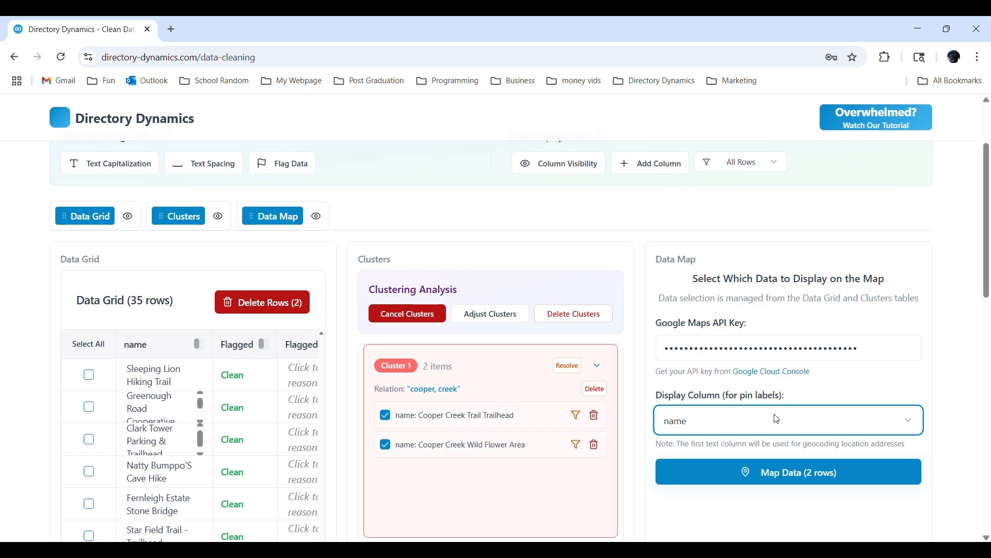
click(781, 473)
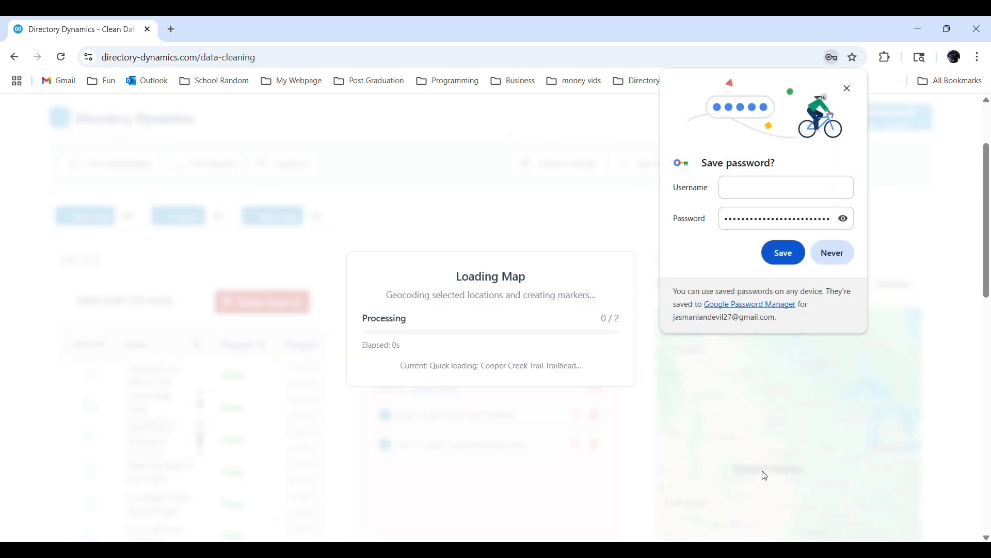
click(847, 89)
Compare the locations of the two Cooper Creek pins on the map and resolve the "cooper, creek" cluster.
scroll(947, 304, down, 3)
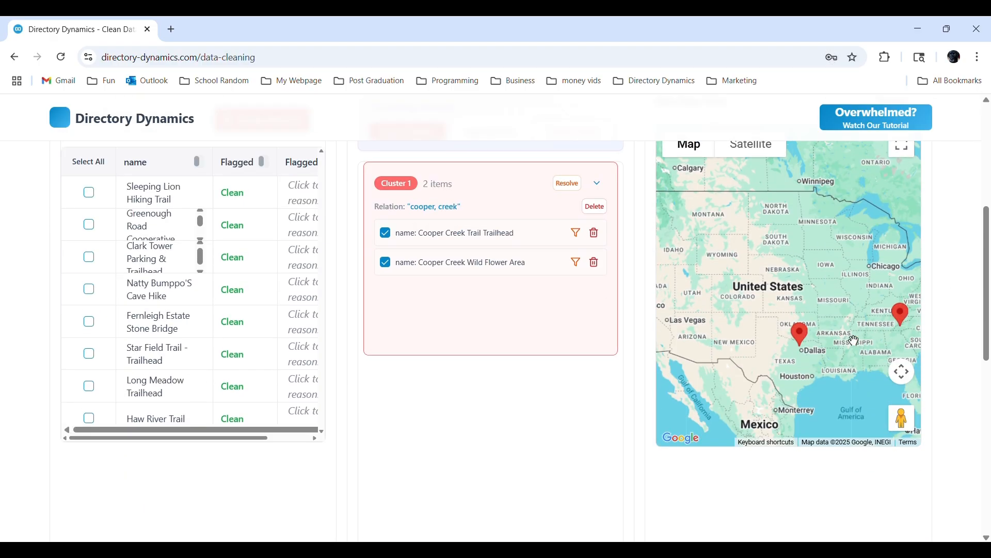
drag(850, 340, 758, 359)
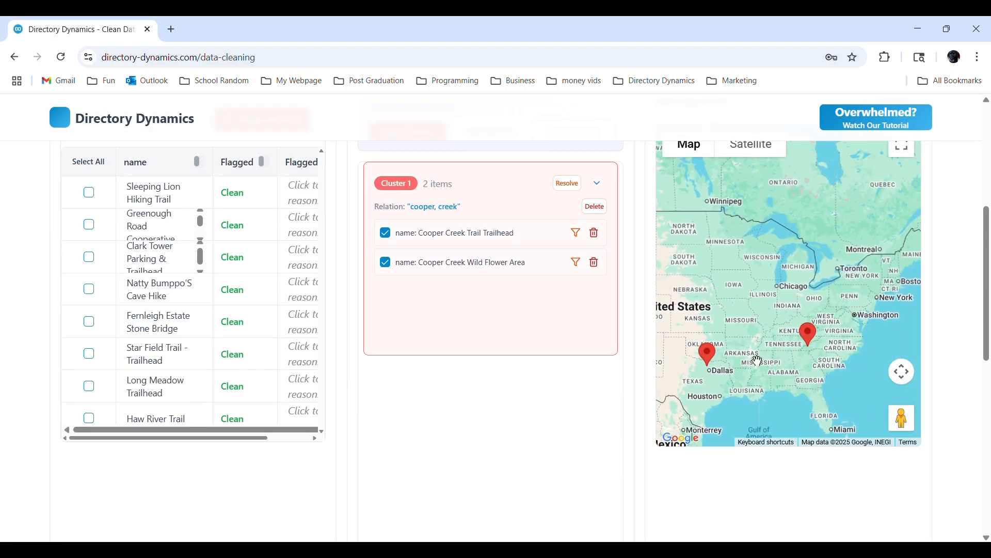
scroll(757, 360, up, 2)
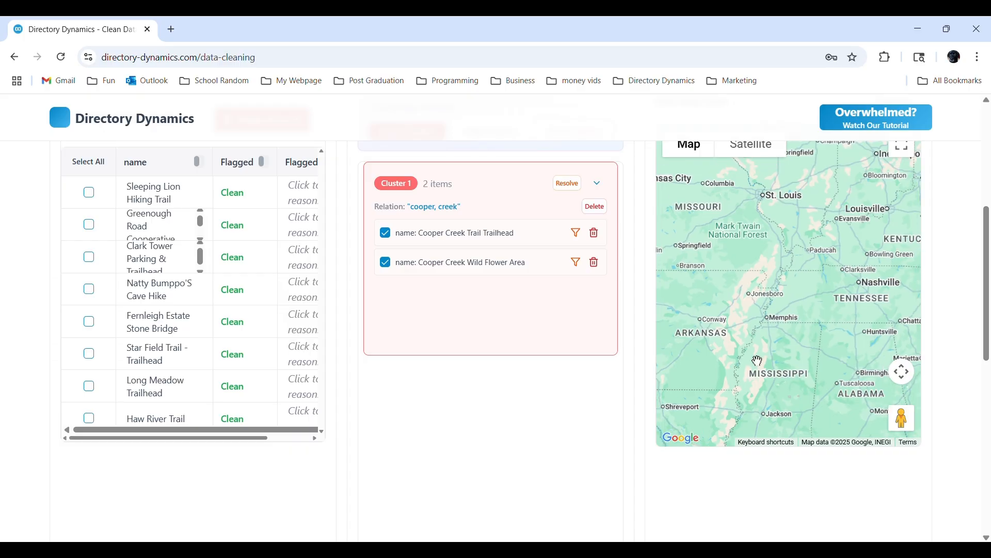
scroll(758, 360, down, 2)
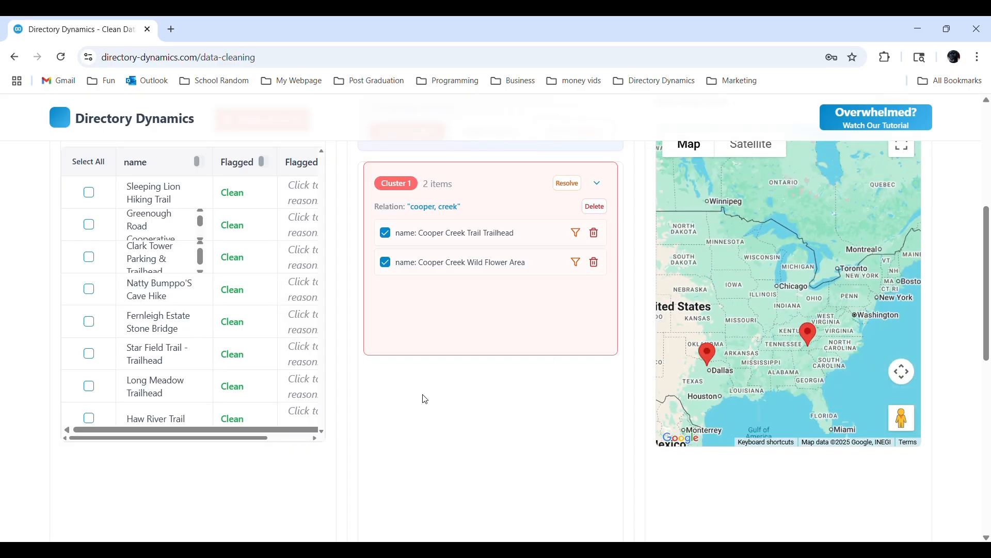
scroll(338, 401, up, 2)
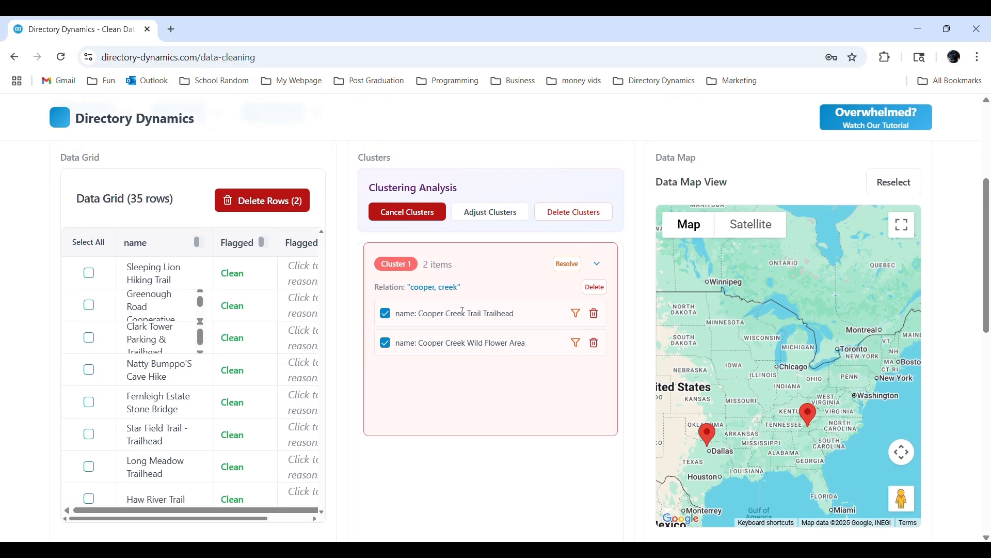
click(558, 266)
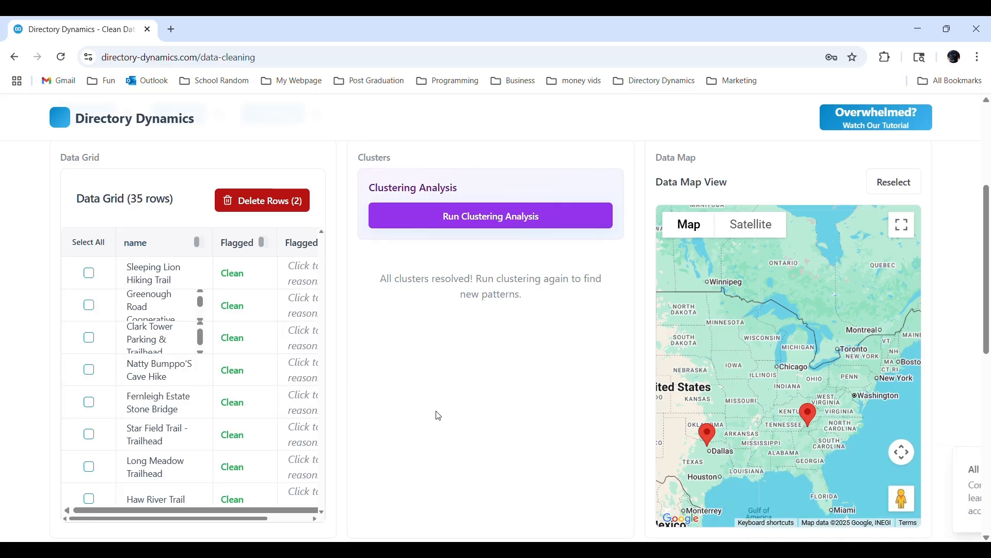
In Don't Delete the Last One Nearby, set the deletion condition to reviews less than 13000.
scroll(438, 415, up, 1)
scroll(439, 415, up, 1)
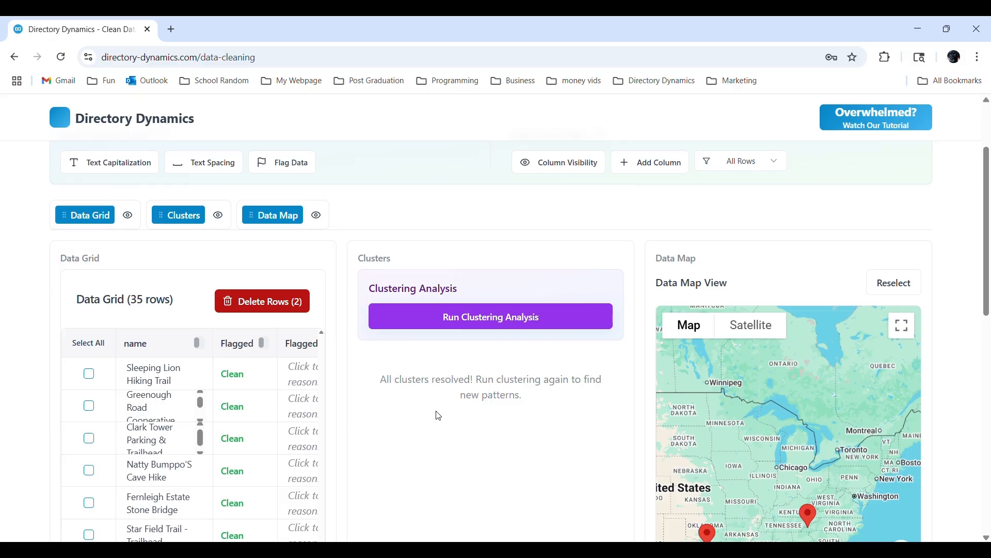
scroll(438, 415, down, 5)
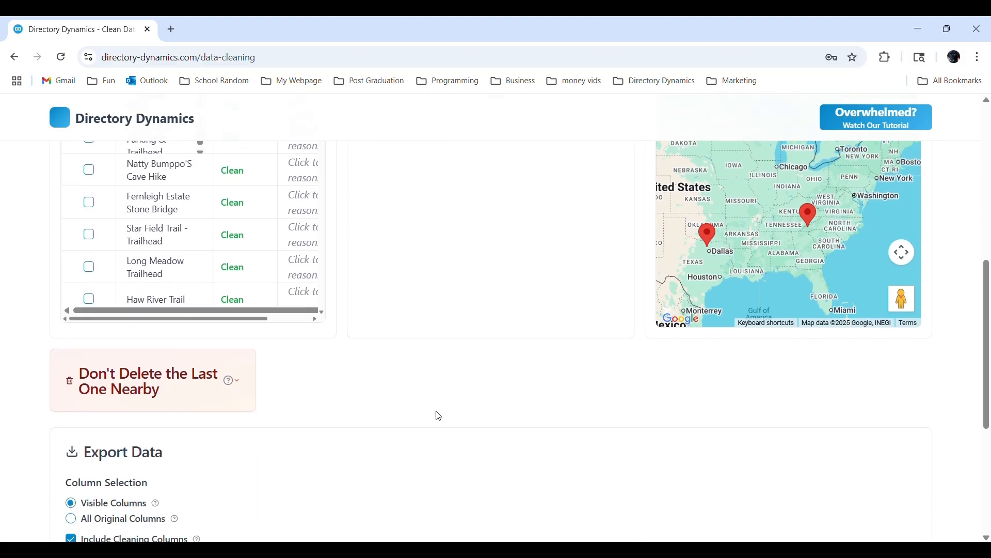
scroll(439, 415, down, 1)
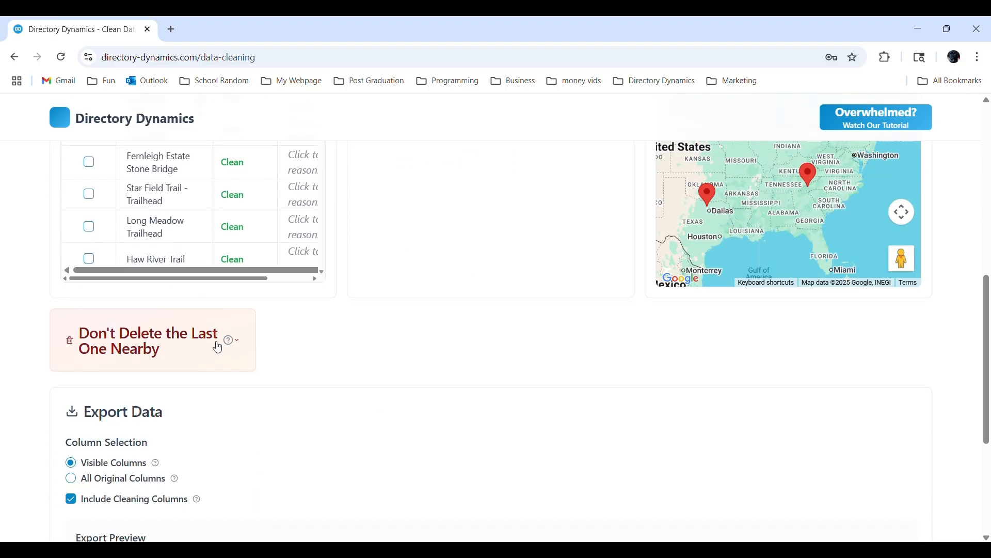
click(235, 343)
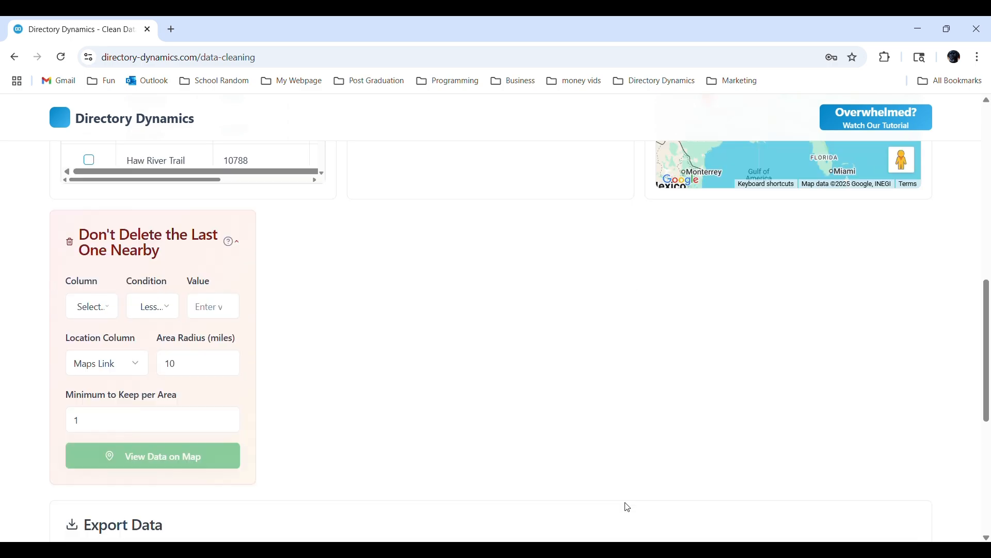
click(79, 310)
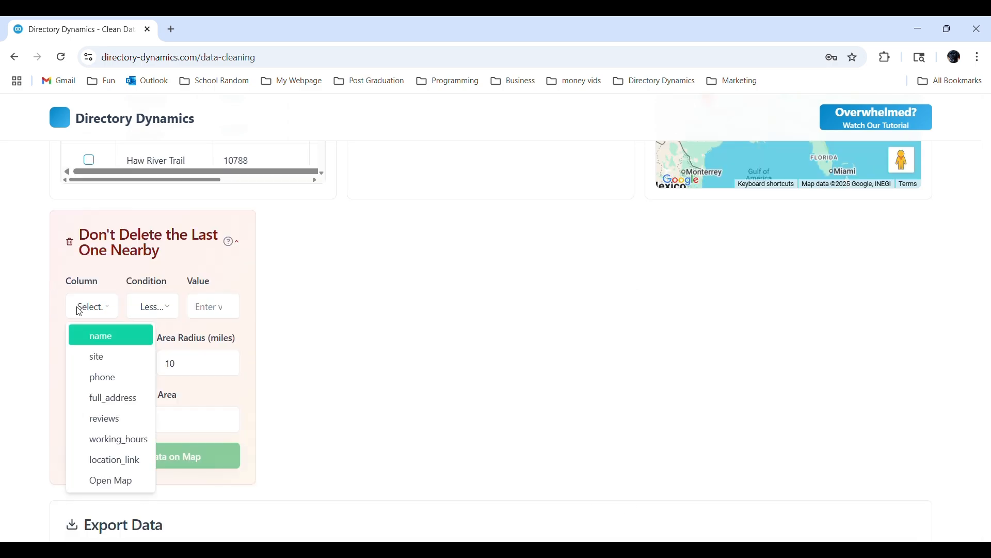
click(115, 420)
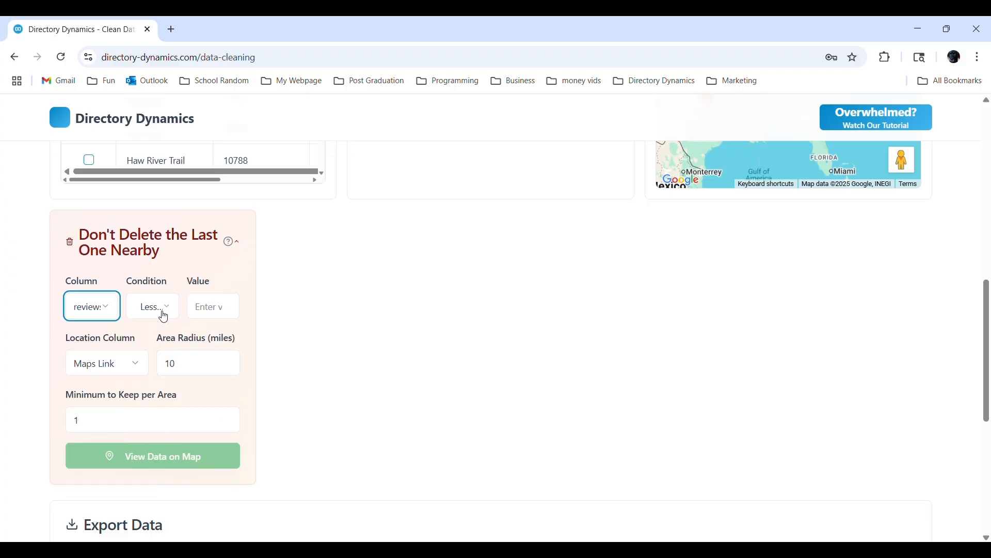
click(171, 311)
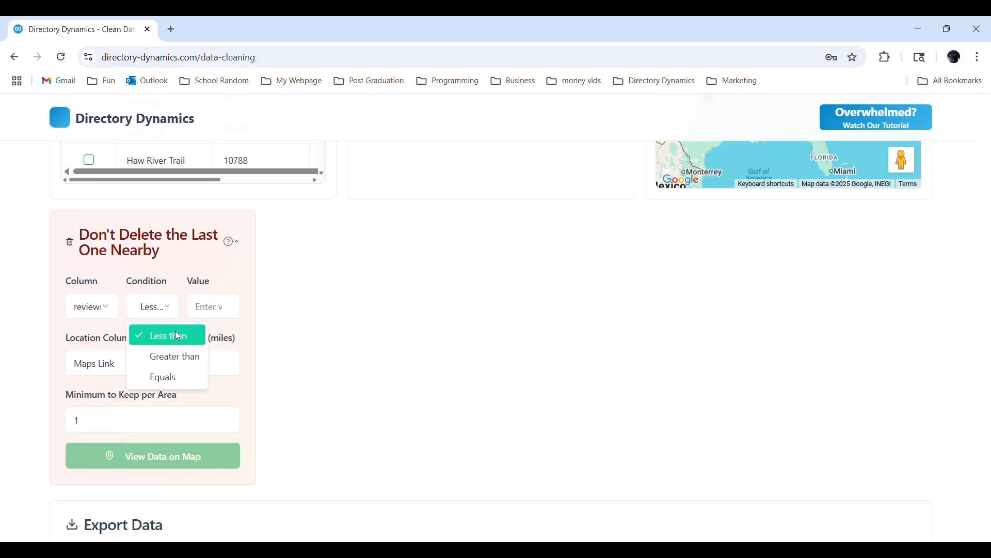
click(223, 308)
text(13000)
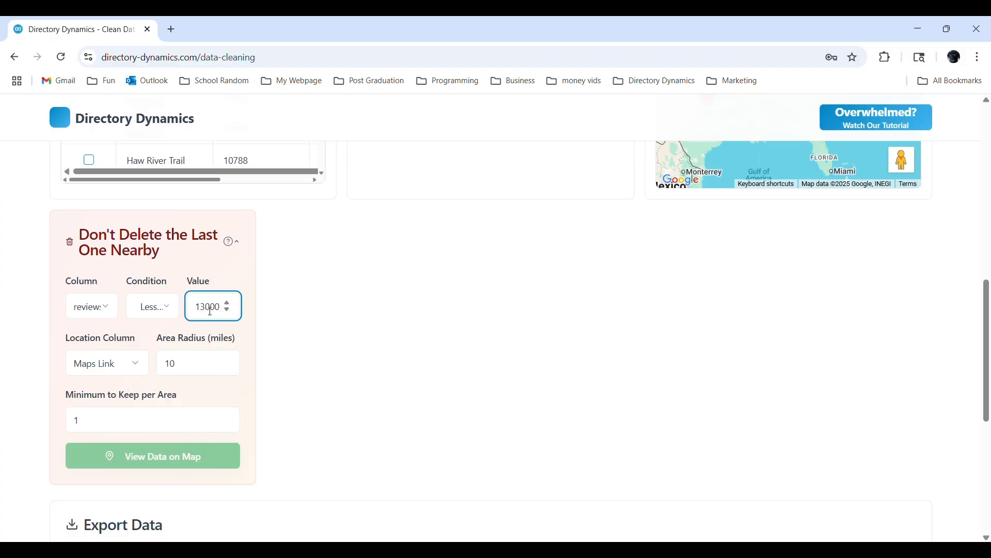
Use location_link as the location column and set the minimum to keep per area to 3.
click(117, 368)
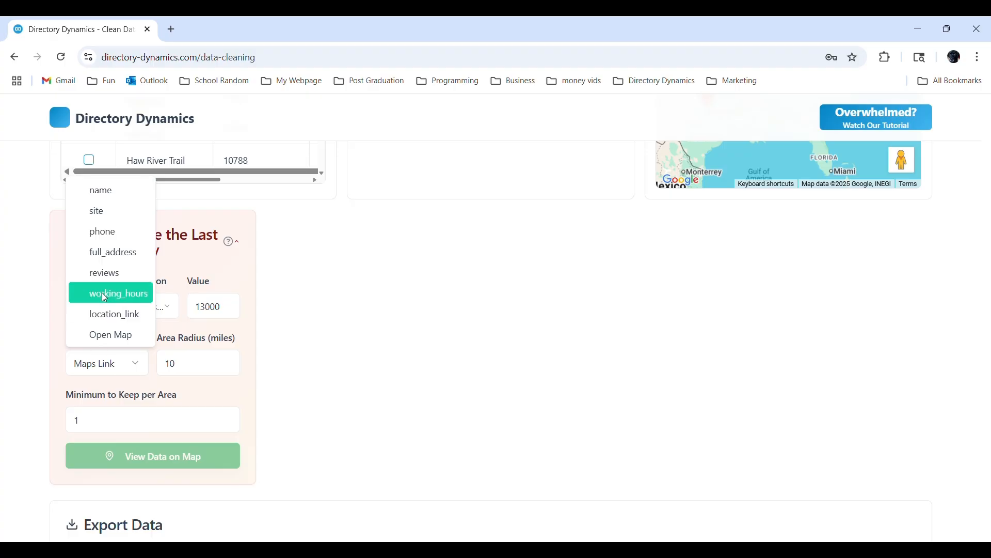
click(117, 316)
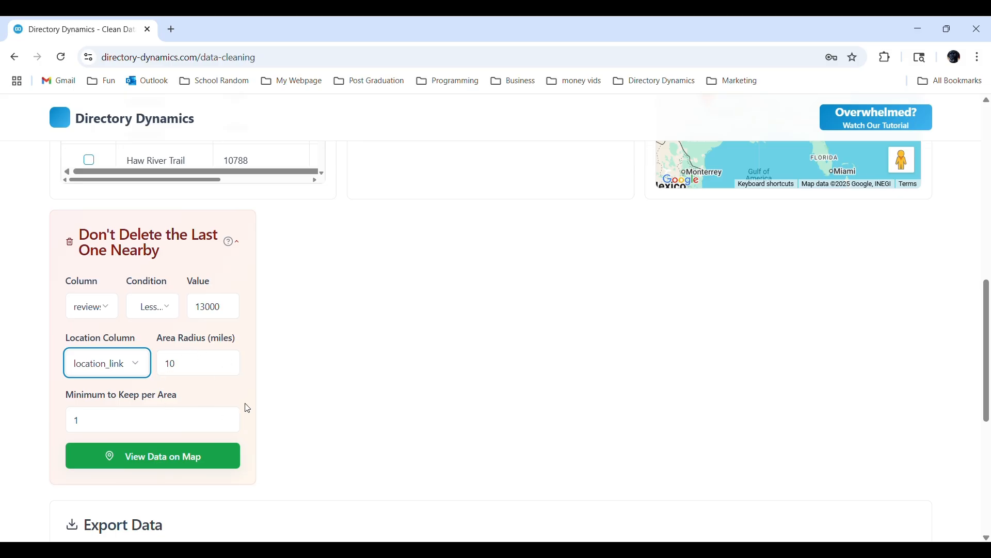
click(229, 418)
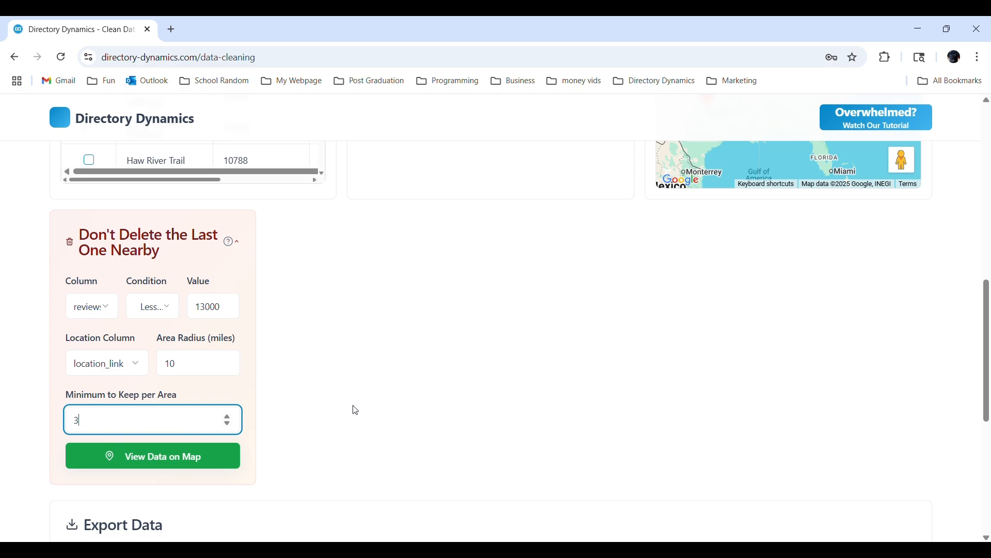
click(86, 271)
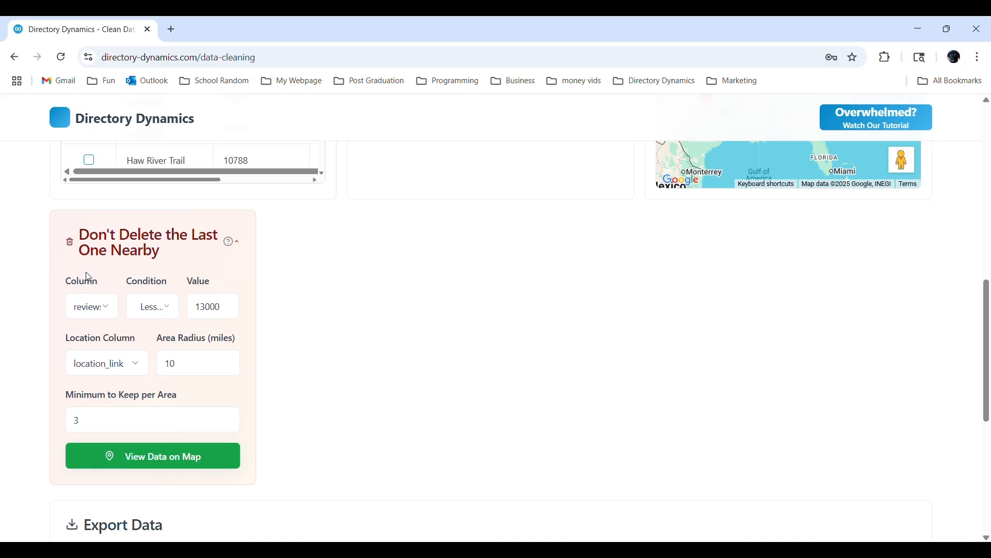
Analyze the area-filtered deletion for mapping and paste the Google Maps API key into the deletion map view.
click(164, 465)
scroll(254, 327, down, 2)
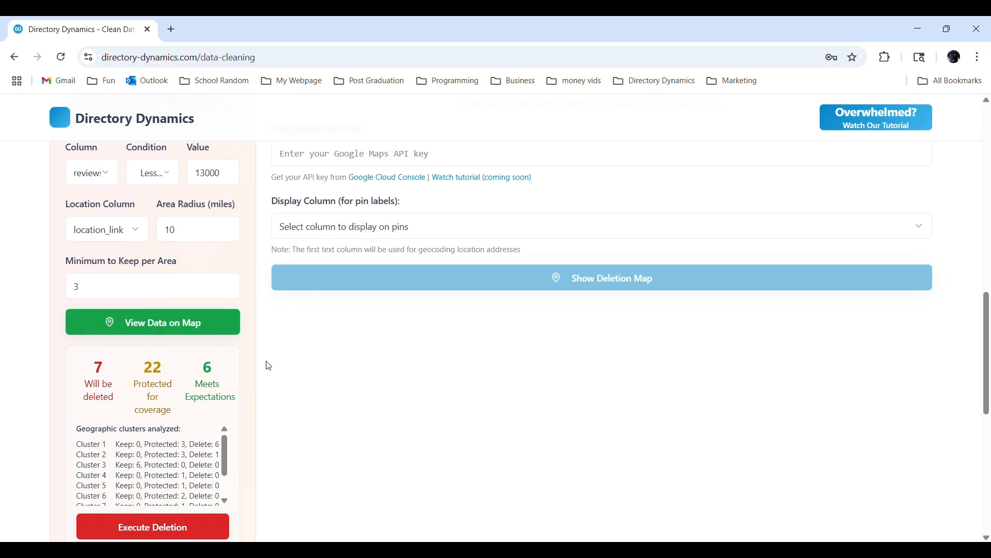
scroll(265, 364, up, 3)
click(356, 298)
key(ctrl+v)
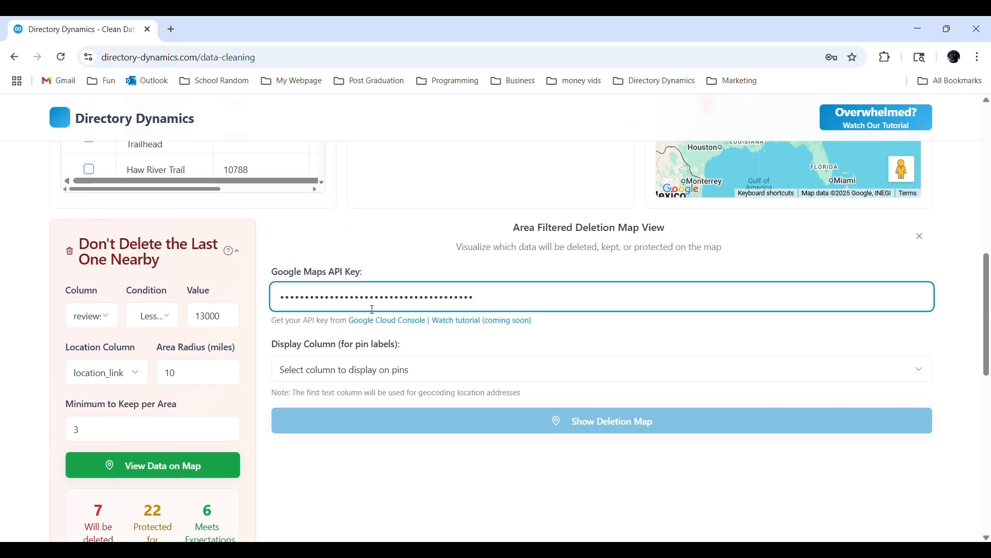
Label the deletion map pins with the name column, show the deletion map, and accept the password-saving offer.
click(463, 372)
click(551, 376)
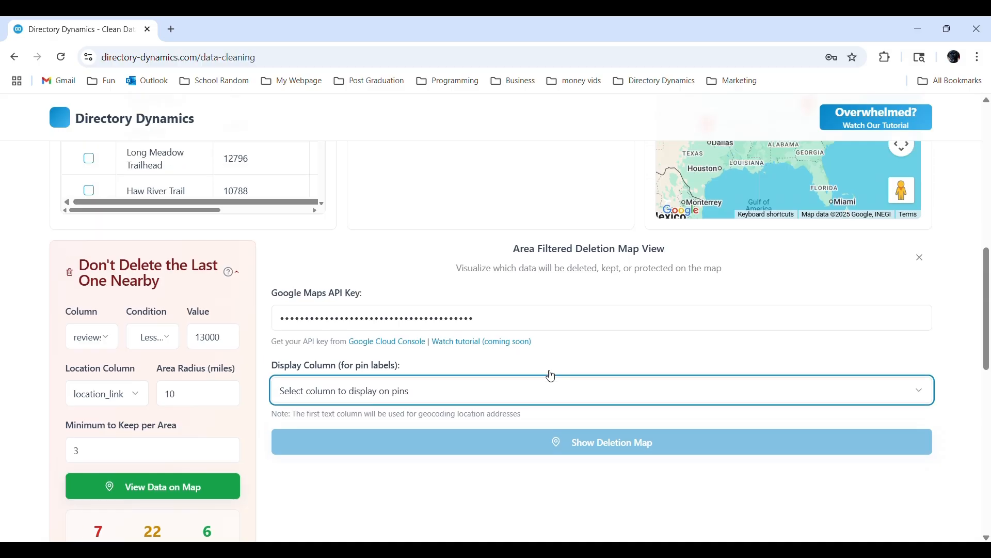
scroll(551, 374, up, 5)
scroll(540, 489, down, 6)
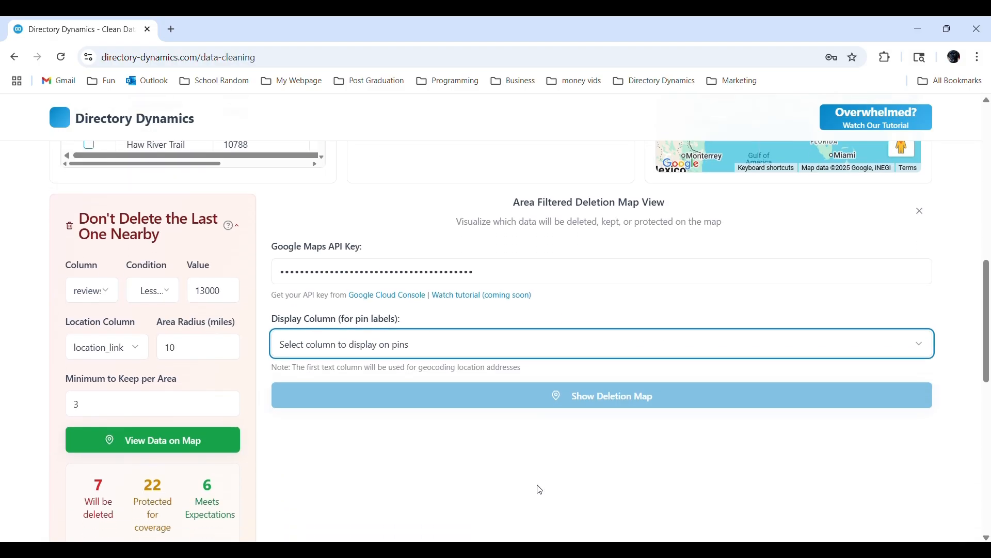
click(383, 295)
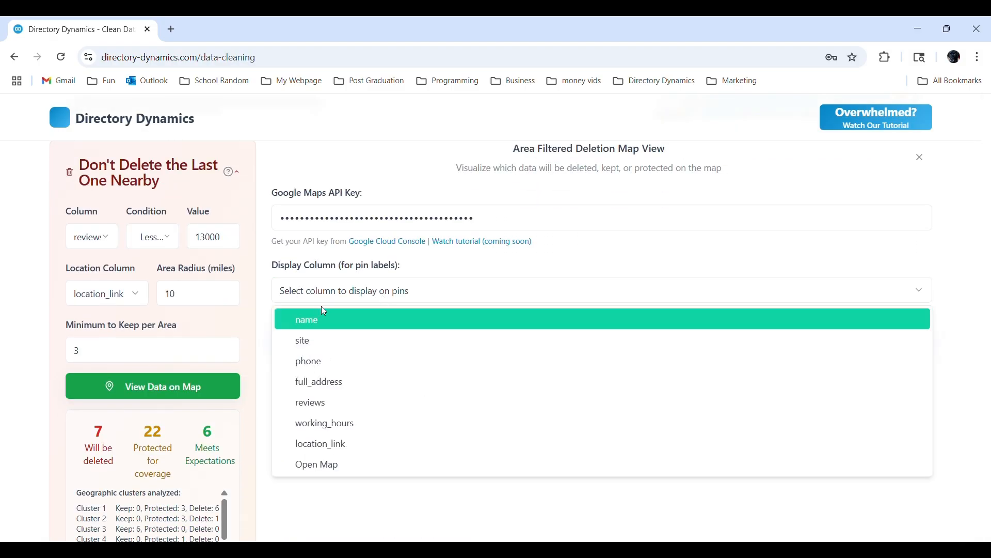
click(305, 325)
scroll(612, 244, up, 8)
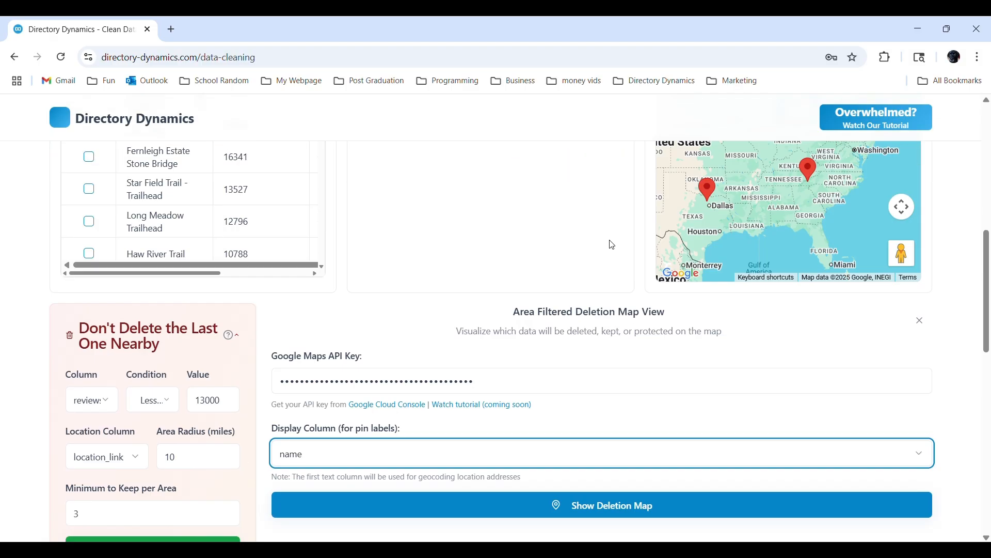
scroll(612, 245, down, 3)
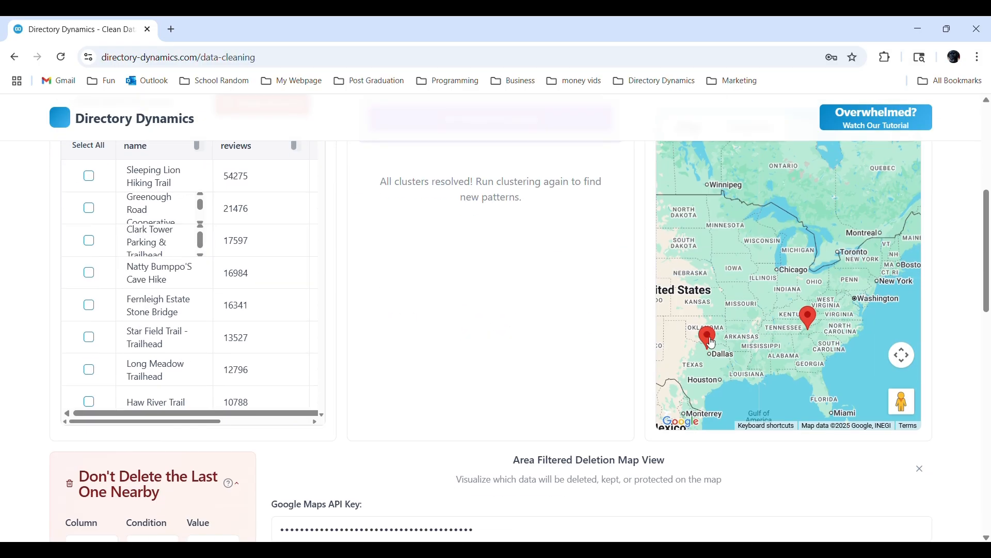
mouse_move(711, 343)
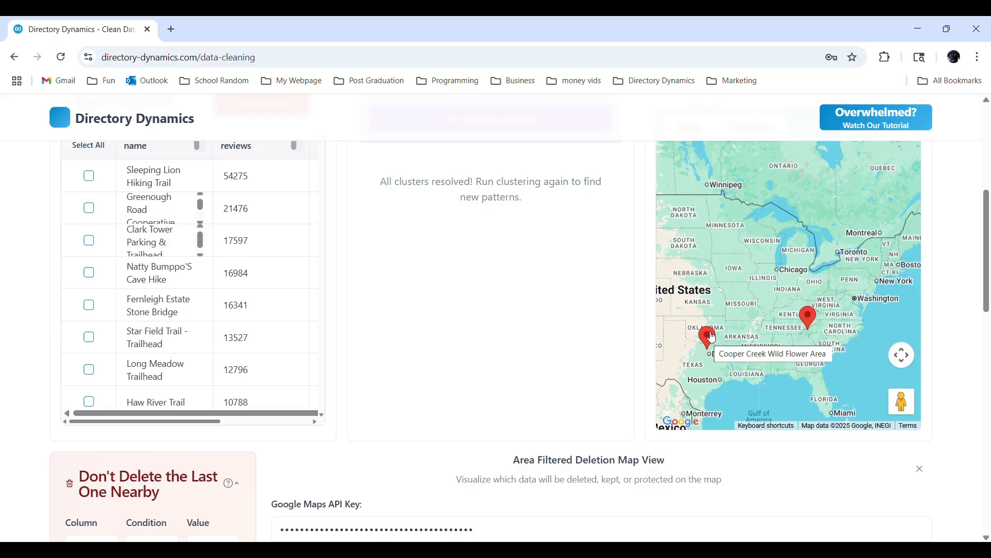
scroll(450, 405, down, 5)
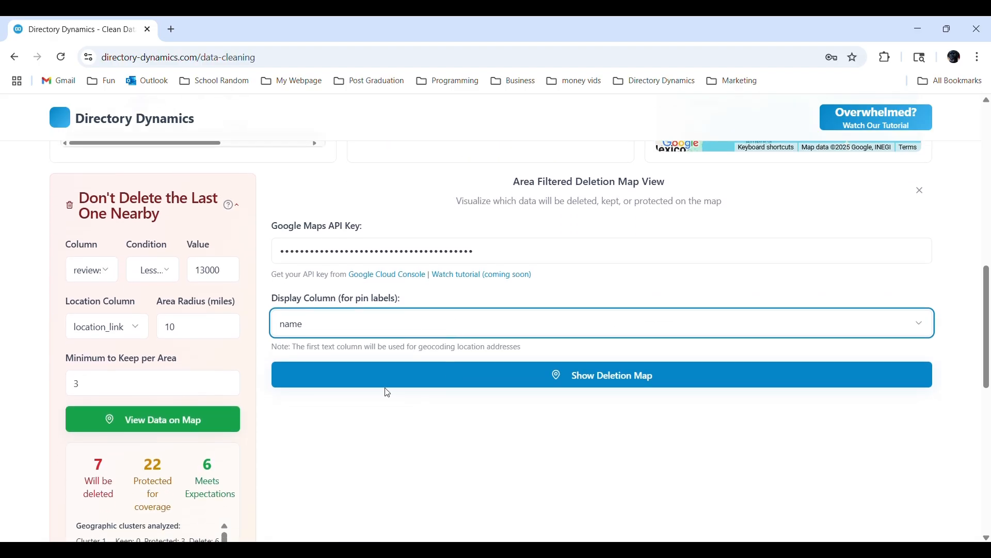
click(418, 380)
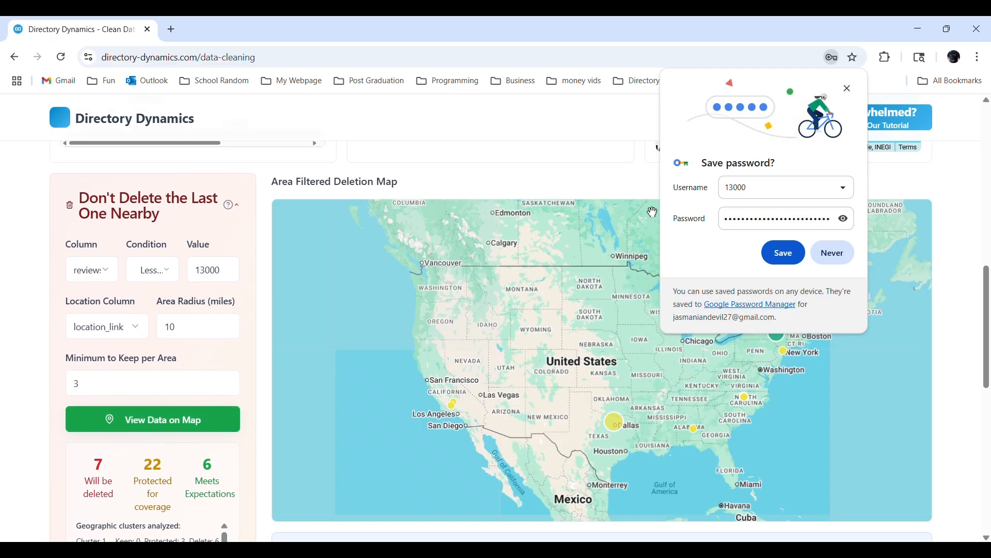
click(784, 252)
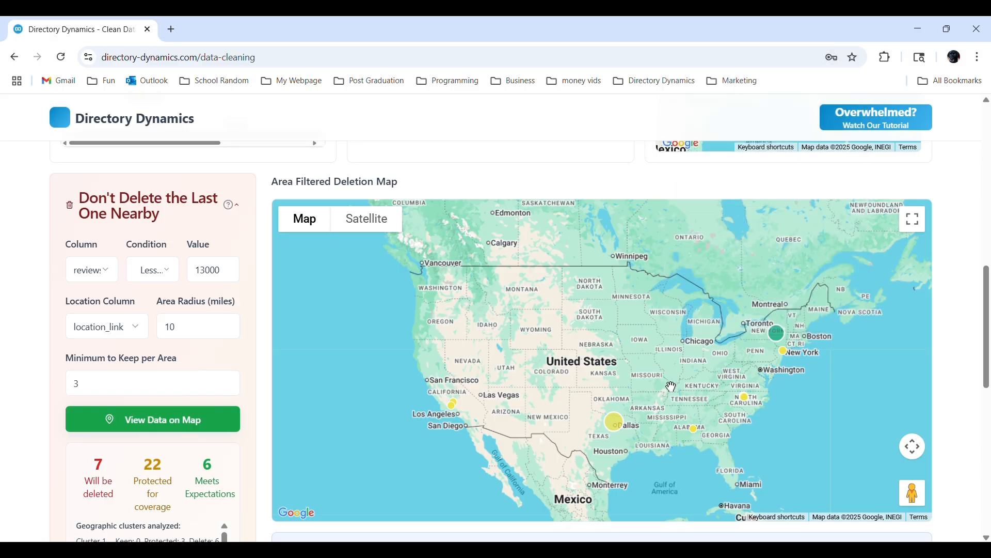
Examine the red and yellow pins around Denton and Lewisville Lake on the deletion map, including their trail names.
scroll(612, 423, up, 4)
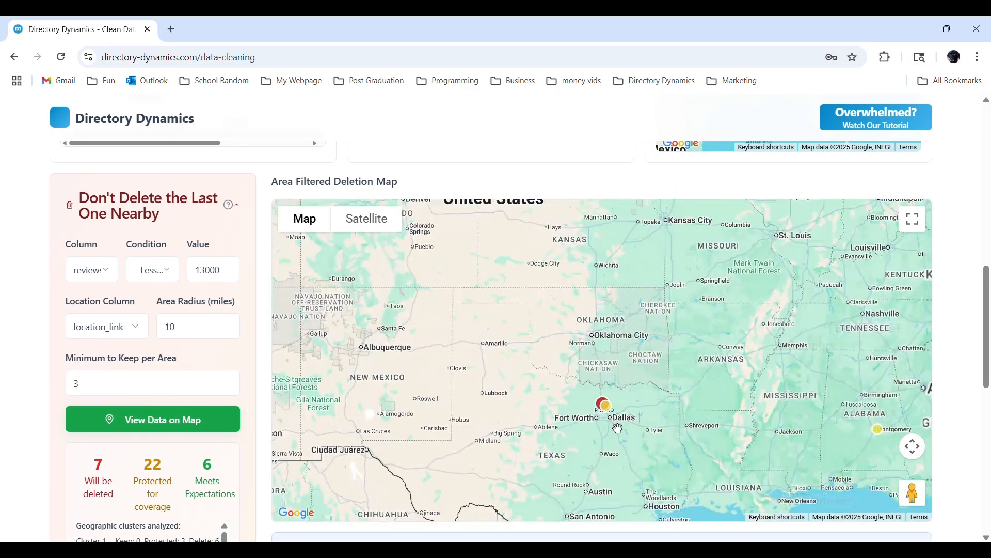
scroll(605, 424, up, 4)
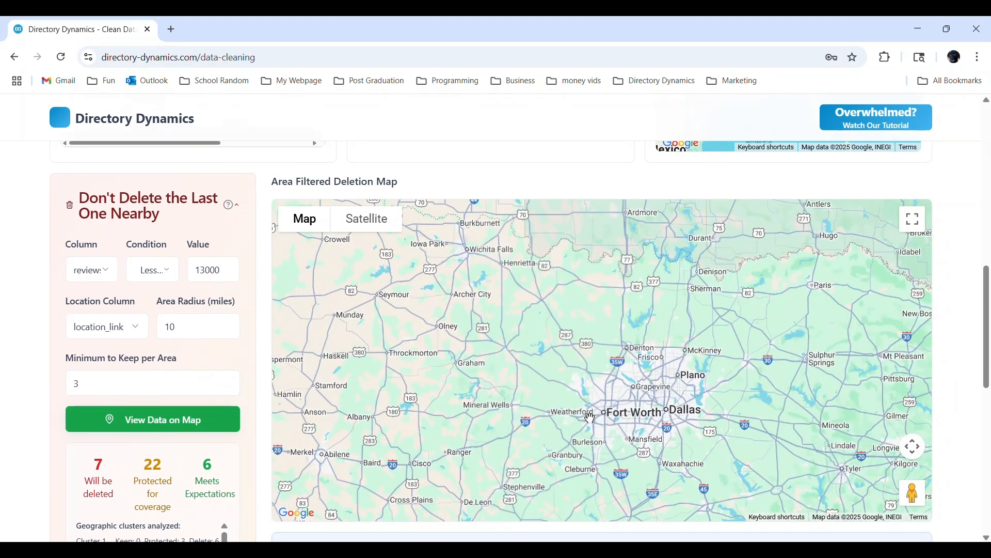
scroll(703, 269, up, 2)
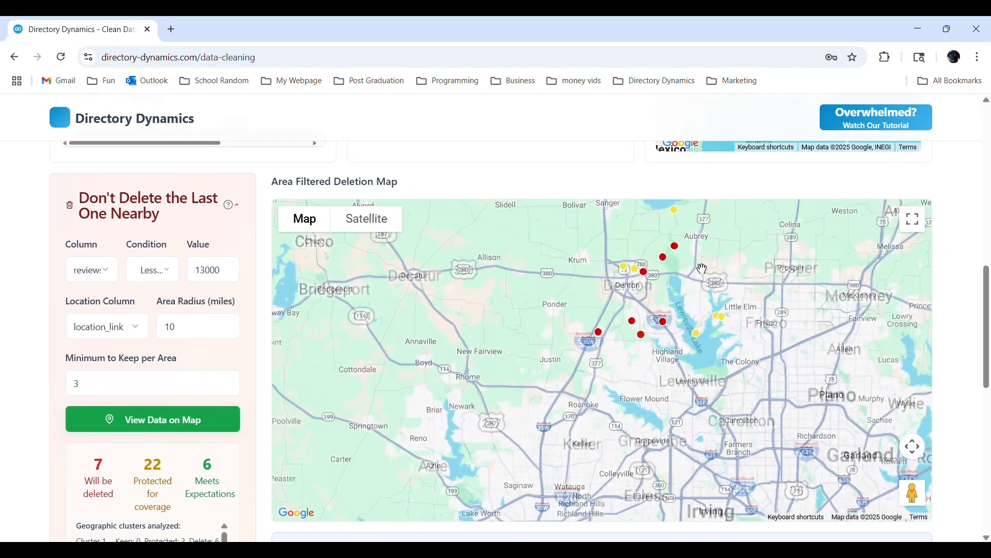
drag(703, 269, 693, 354)
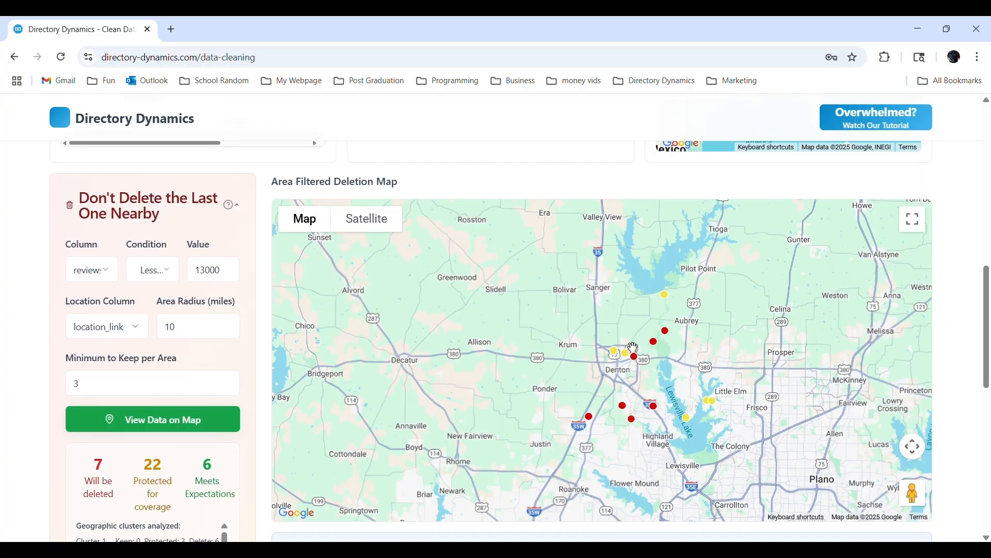
mouse_move(629, 358)
mouse_move(638, 428)
mouse_move(687, 421)
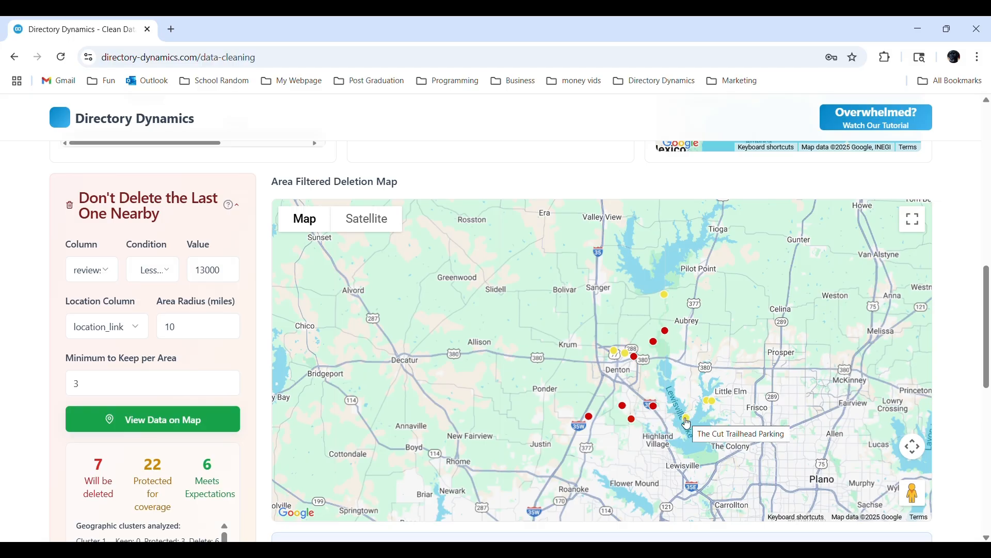
Examine the green pins around Cooperstown, New York, on the deletion map.
scroll(718, 382, down, 5)
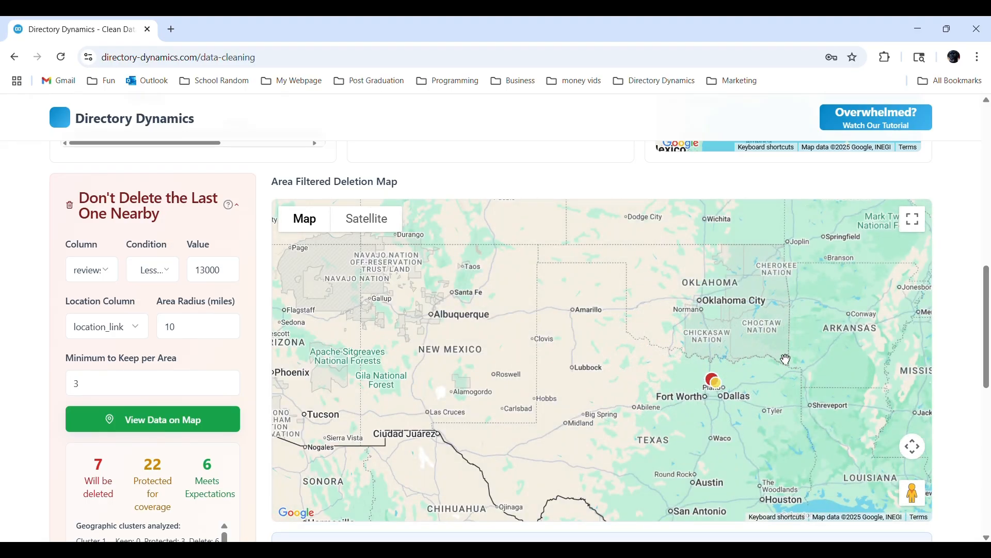
scroll(779, 356, down, 3)
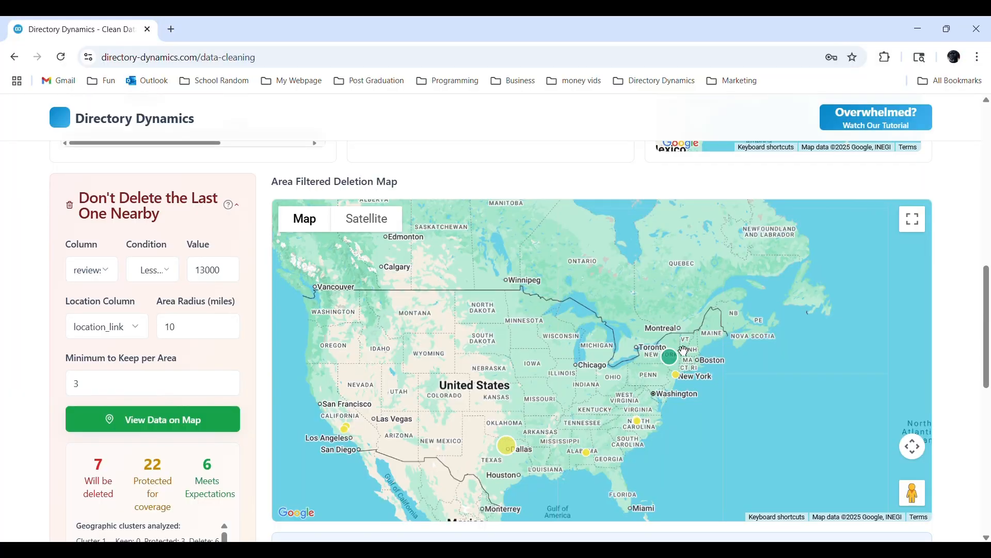
scroll(673, 358, up, 4)
scroll(630, 355, up, 4)
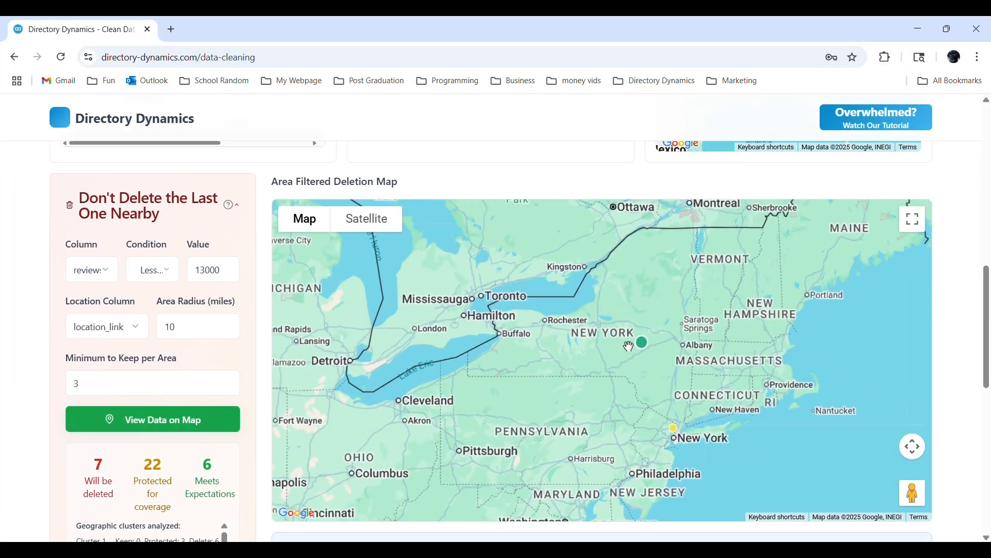
scroll(679, 325, up, 4)
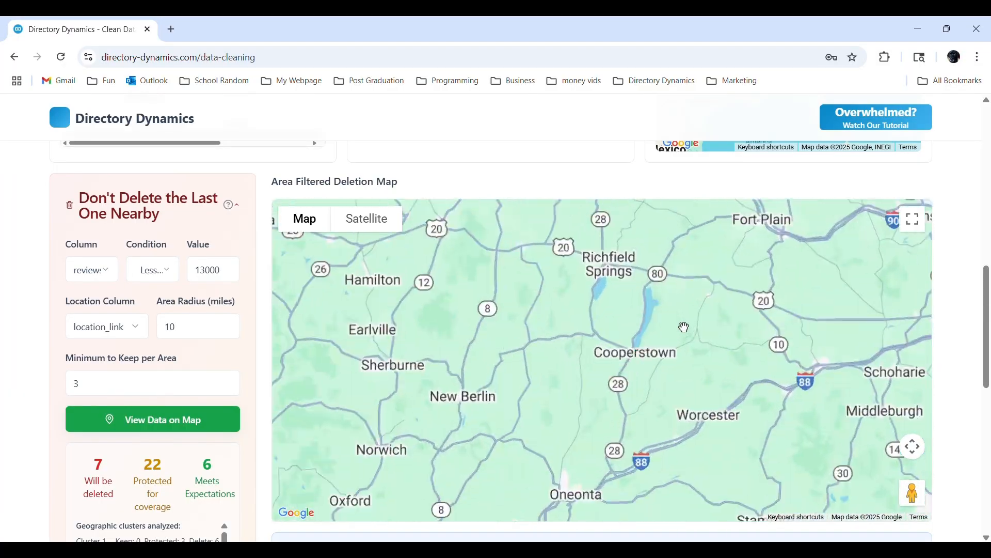
Execute the area-filtered deletion and map the remaining data again.
scroll(218, 396, down, 3)
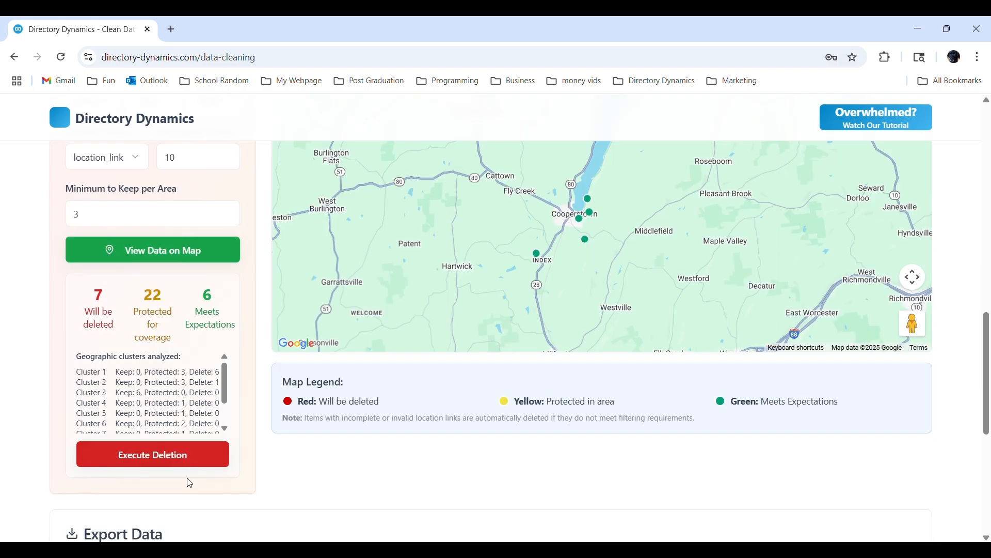
click(176, 461)
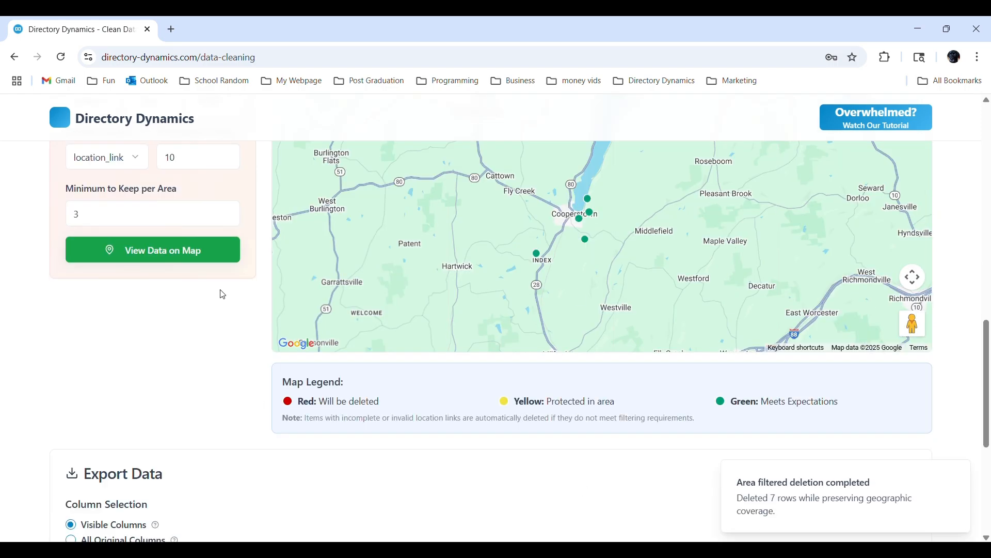
scroll(201, 297, up, 2)
click(183, 343)
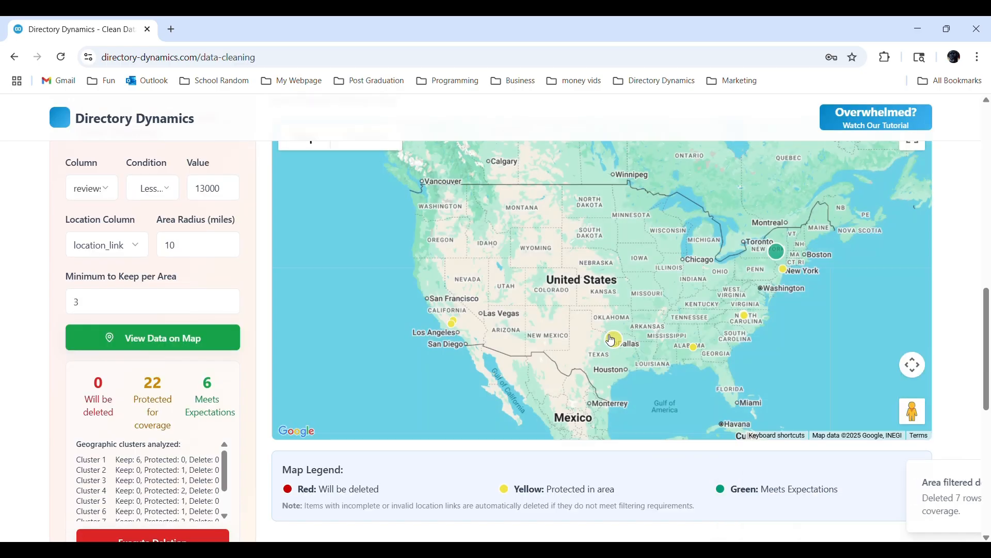
Inspect the remaining pins north of Dallas on the refreshed deletion map.
click(611, 341)
scroll(614, 347, up, 1)
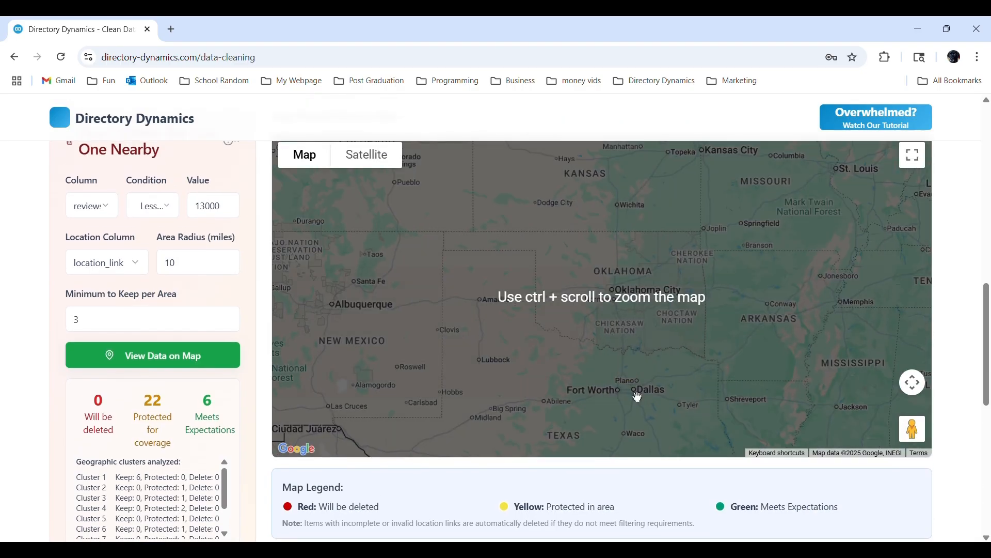
scroll(638, 397, up, 5)
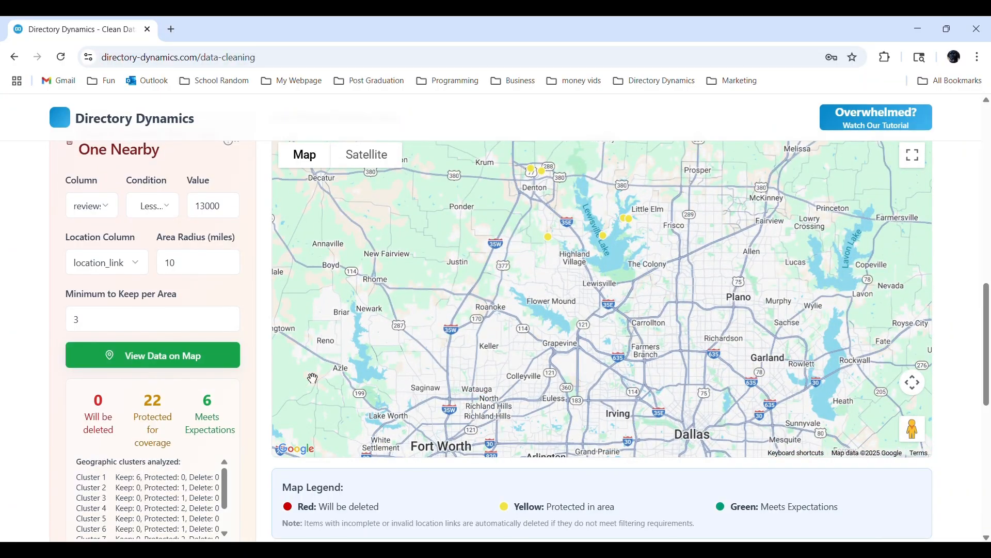
Go to the Export Data section and review its column selection and export preview.
scroll(260, 406, down, 8)
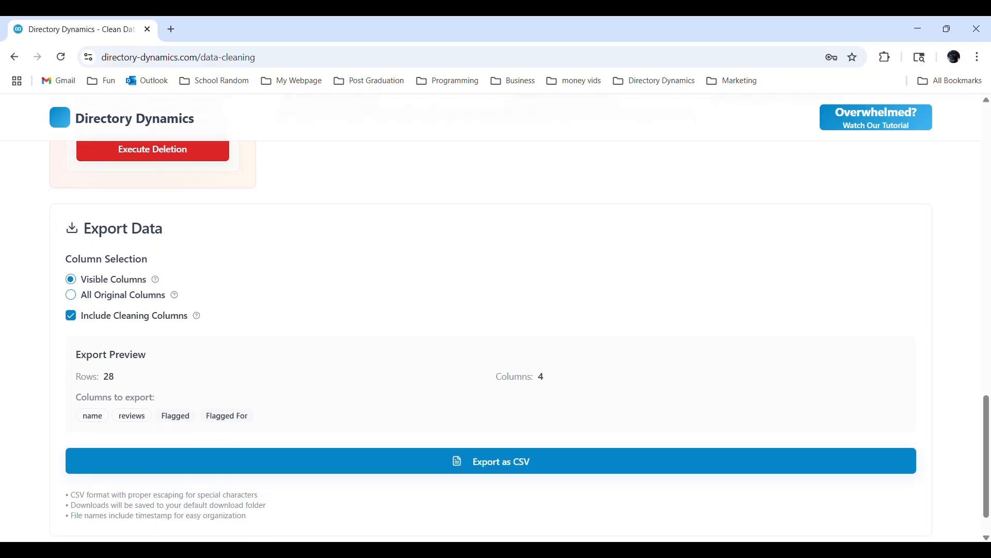
scroll(281, 359, up, 15)
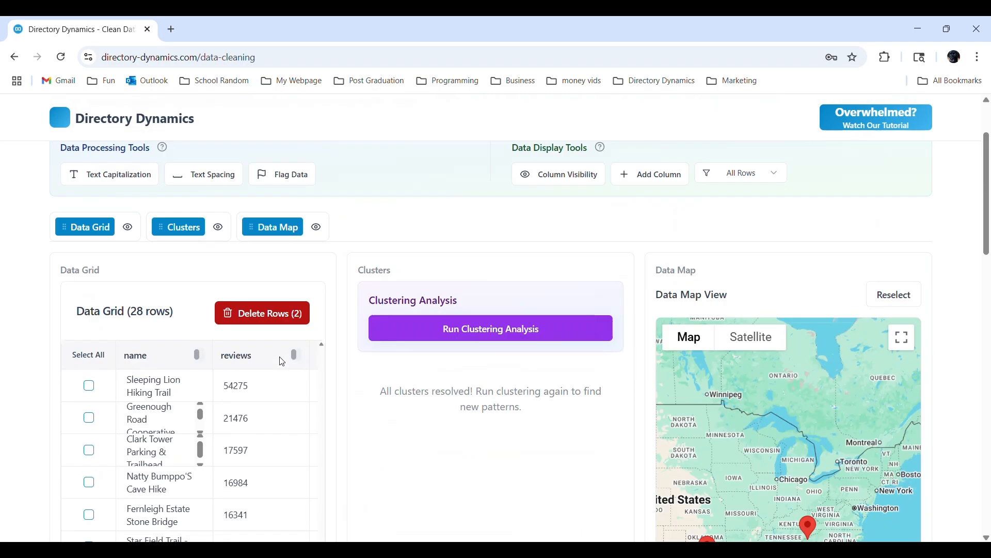
click(923, 181)
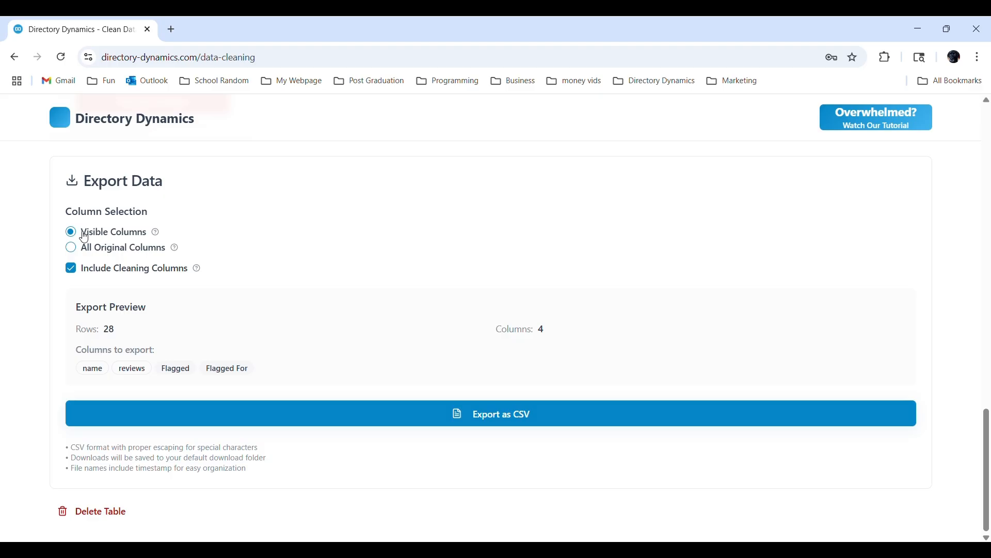
Make the site column visible in the data grid.
scroll(129, 237, up, 5)
scroll(132, 238, up, 13)
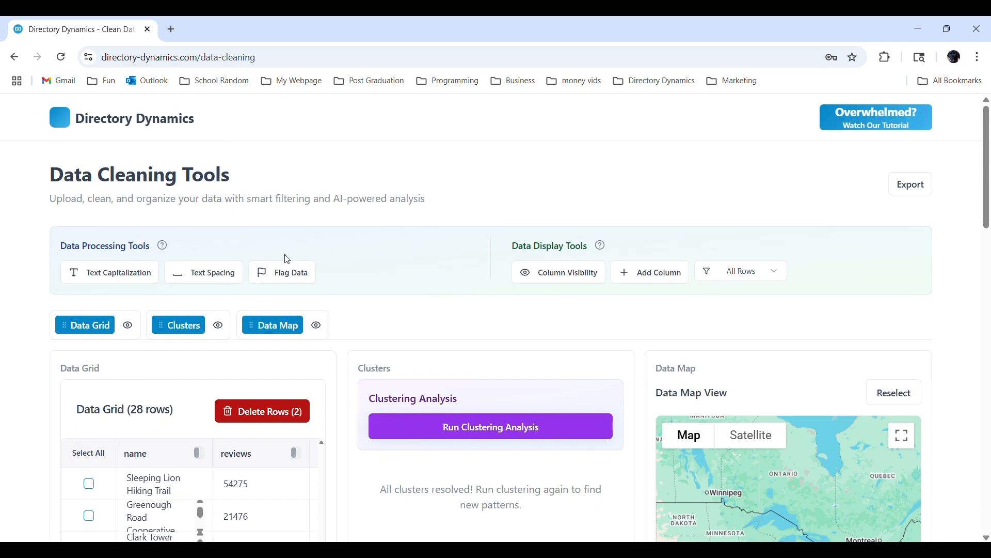
scroll(275, 256, down, 2)
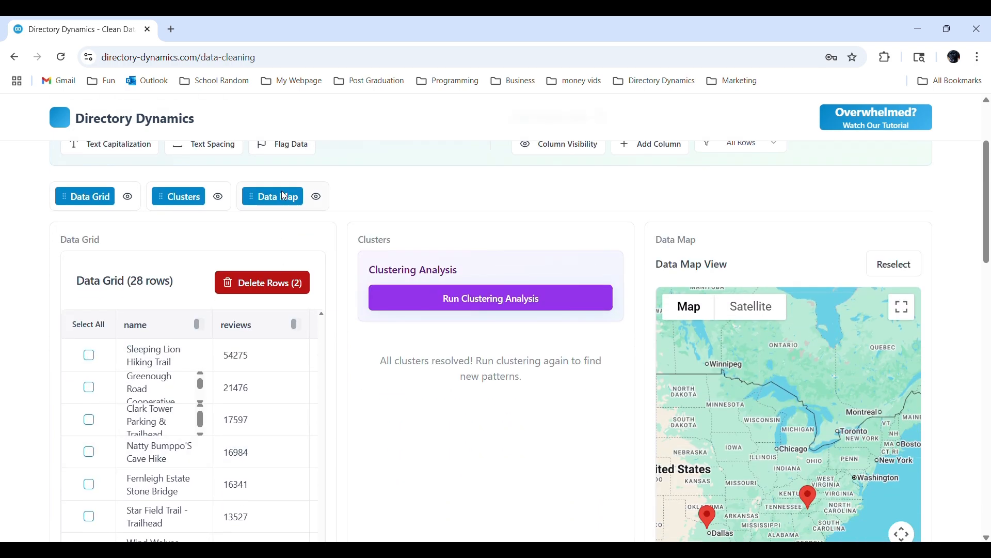
click(542, 147)
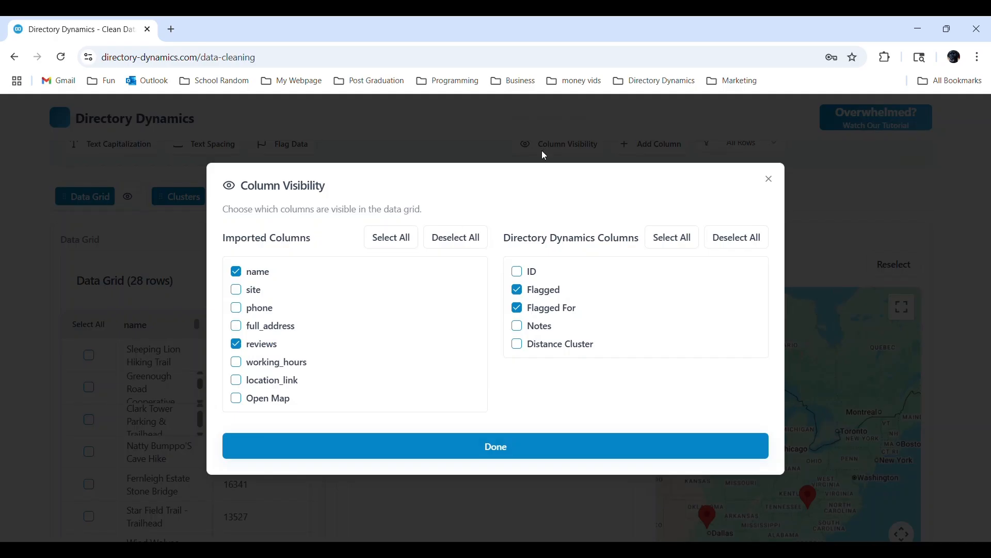
click(236, 290)
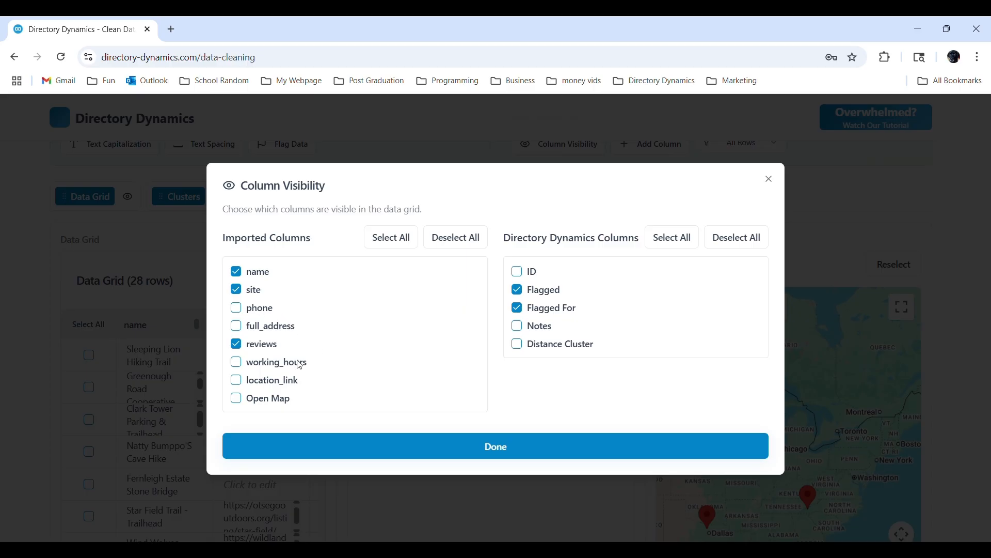
click(419, 445)
Set the export's column selection to All Original Columns.
scroll(356, 403, down, 15)
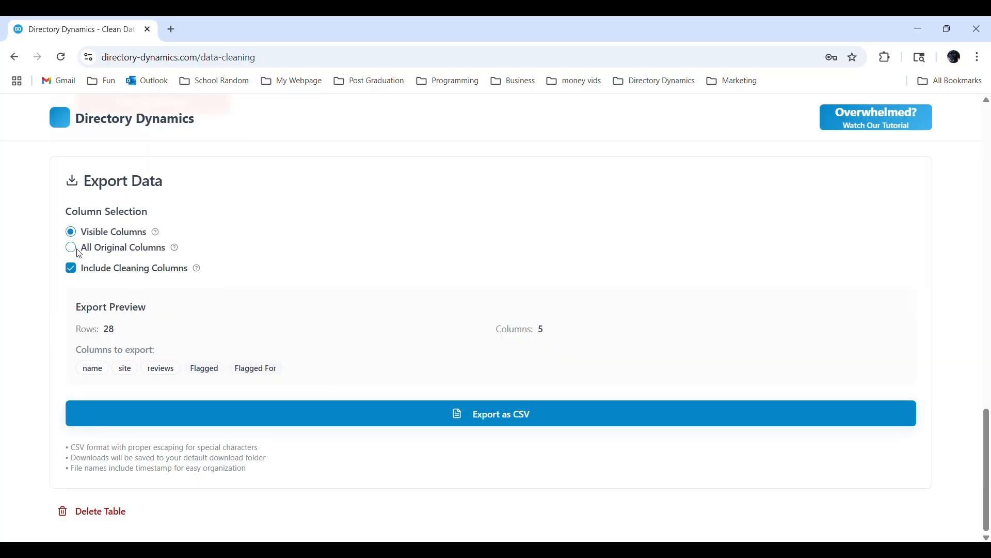
click(72, 251)
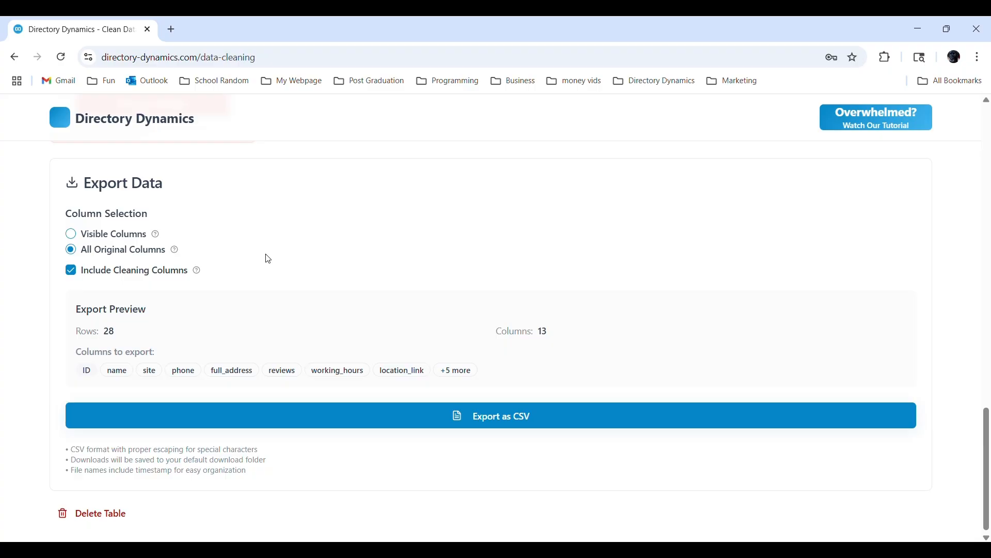
scroll(268, 259, up, 15)
scroll(268, 258, up, 8)
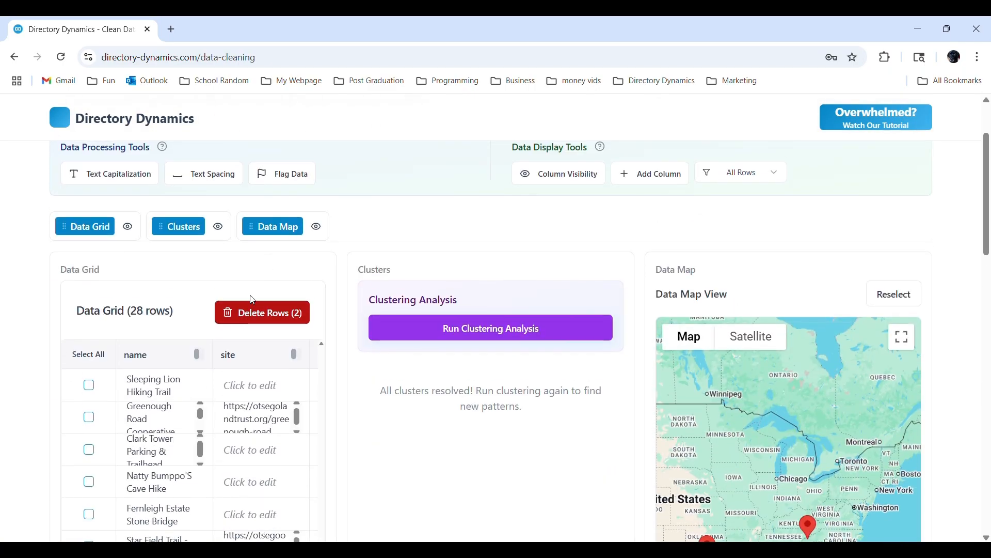
Review the Flagged and Flagged For columns in the data grid and exclude the cleaning columns from the export.
scroll(222, 392, right, 10)
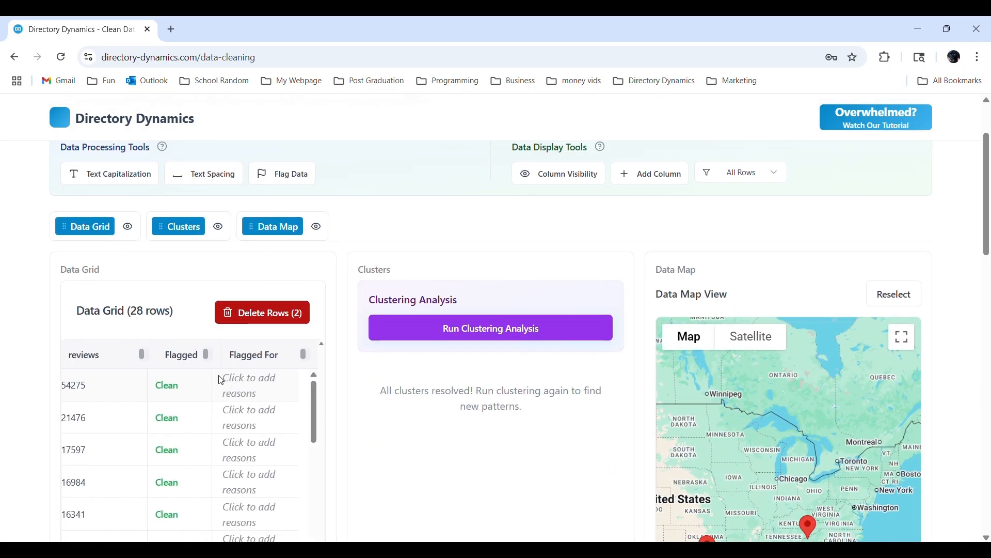
scroll(374, 470, down, 15)
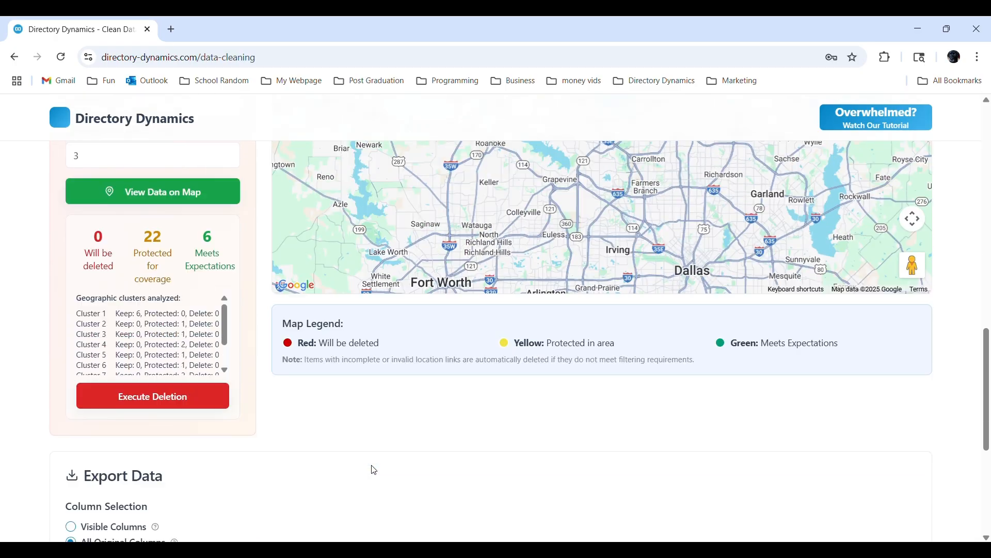
click(72, 373)
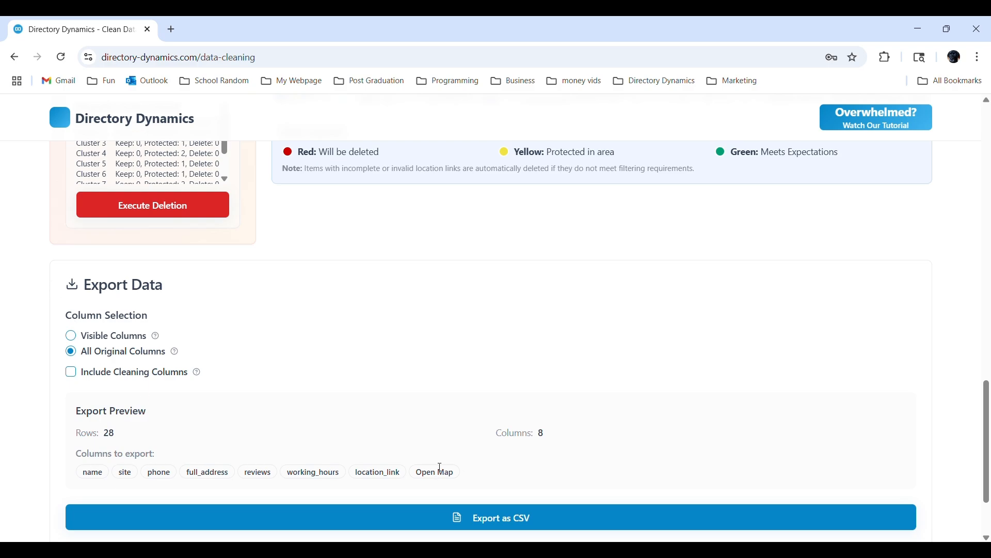
Export the cleaned trail data as a CSV file with all original columns.
scroll(409, 370, down, 2)
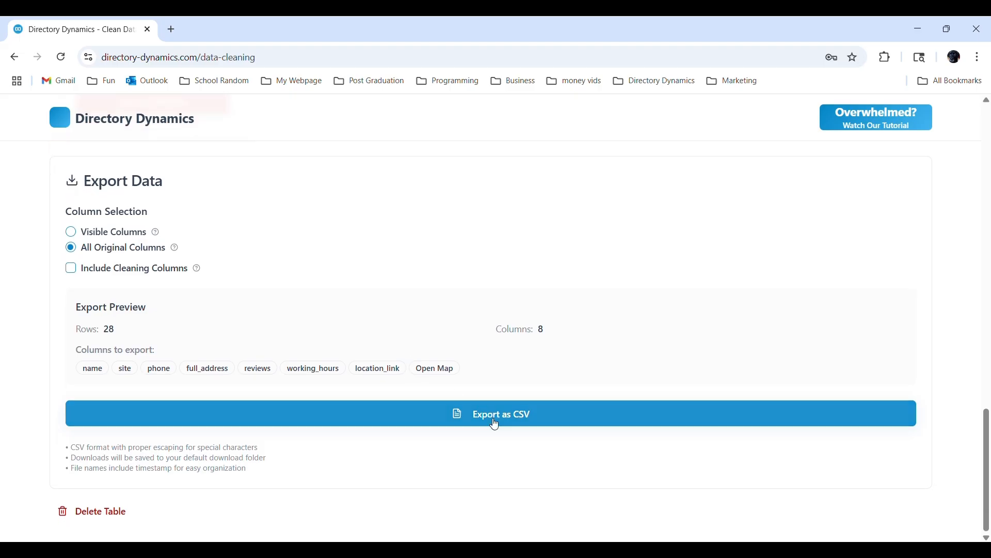
click(495, 416)
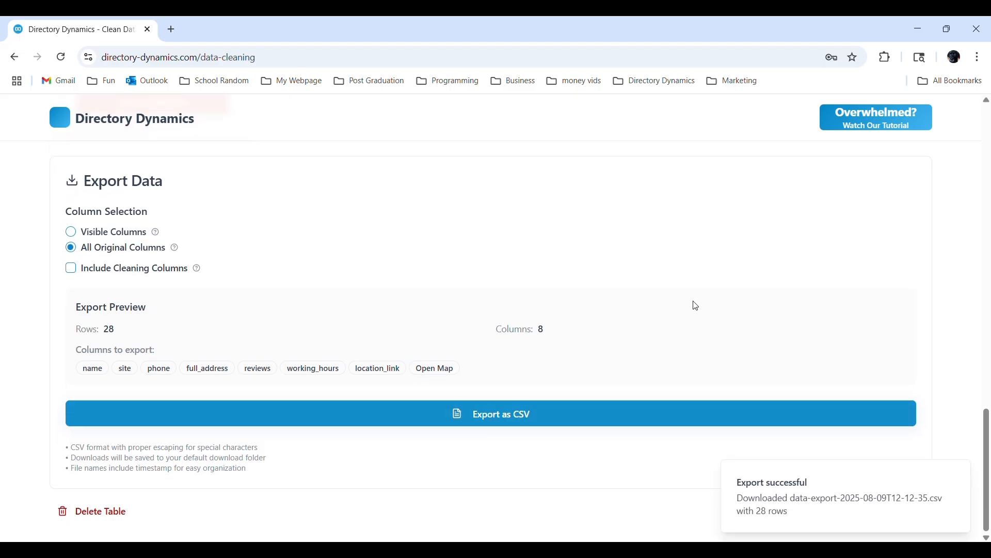
mouse_move(889, 89)
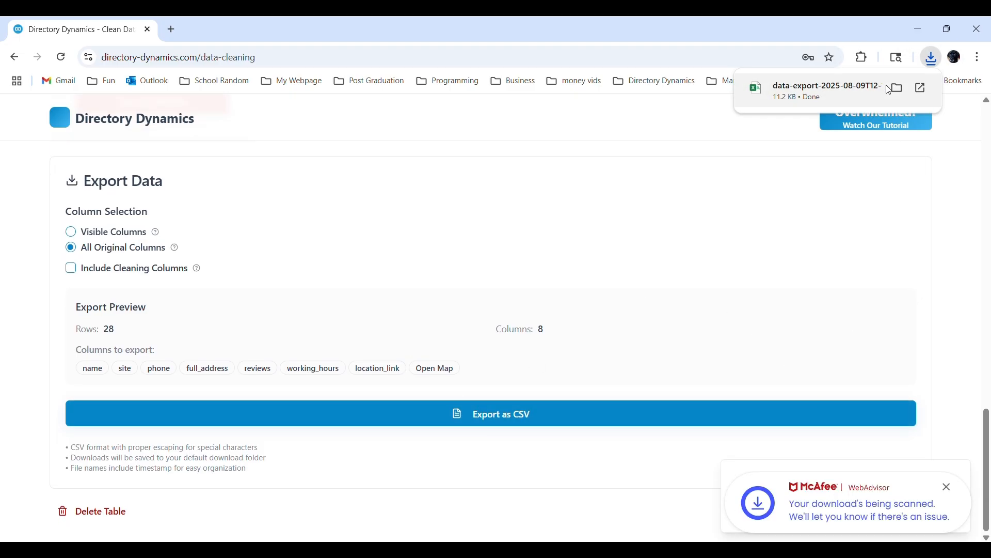